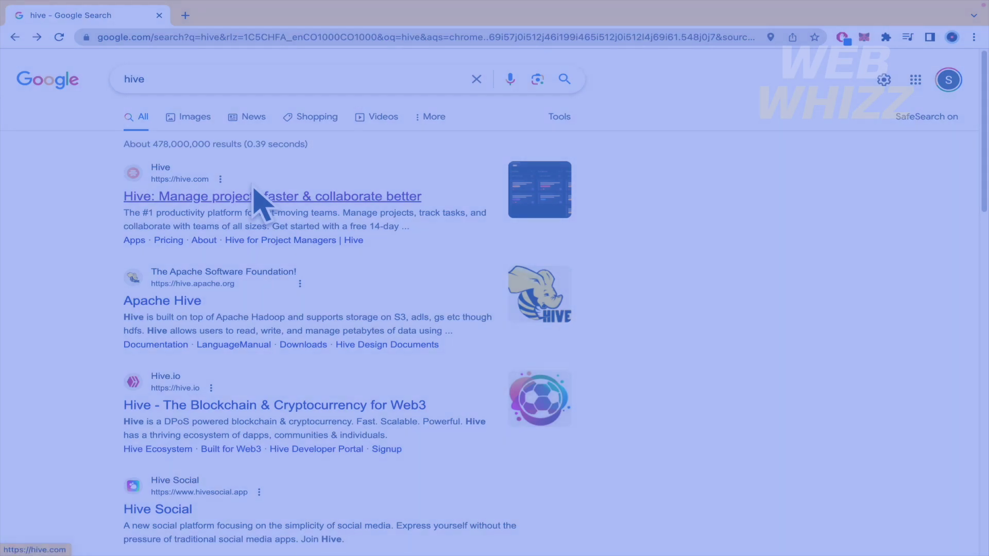
# Step: Open the Hive website from the search results and scroll through its homepage features
pyautogui.click(279, 202)
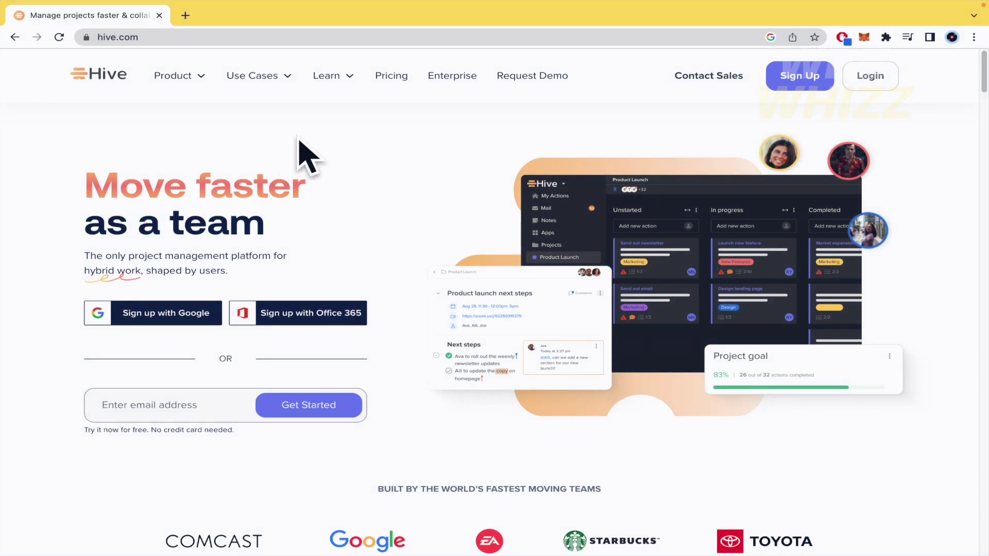
pyautogui.moveTo(199, 83)
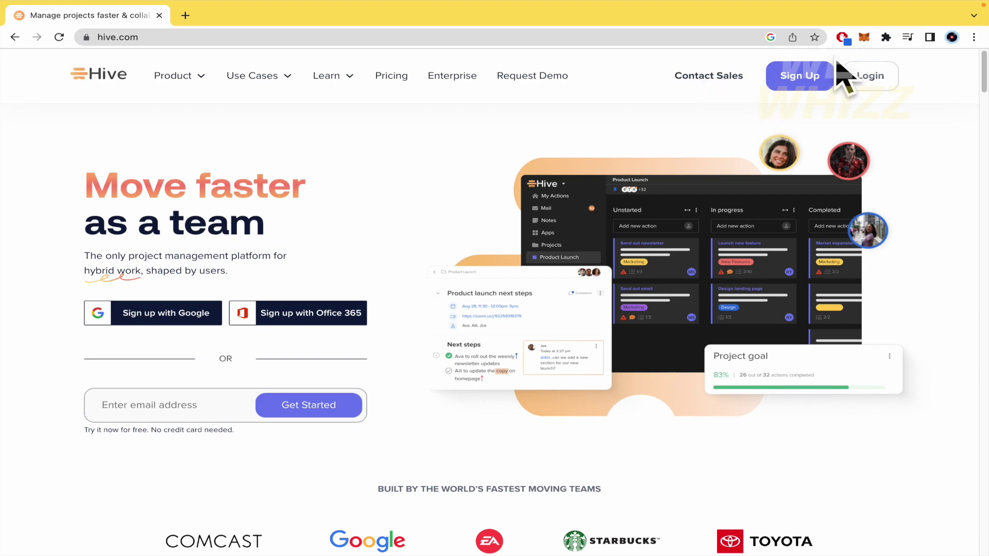
pyautogui.scroll(-4, 773, 263)
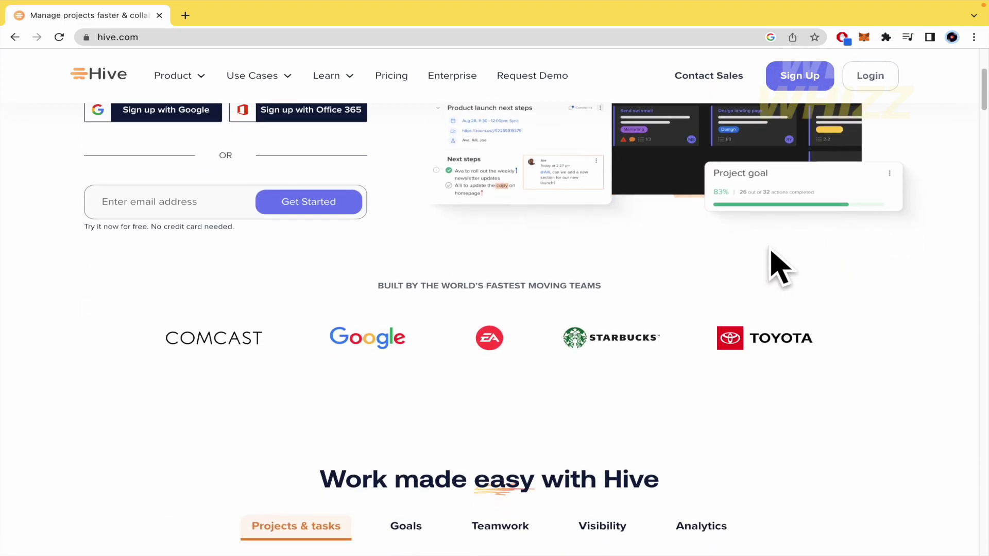
pyautogui.scroll(-10, 778, 343)
pyautogui.scroll(-9, 778, 382)
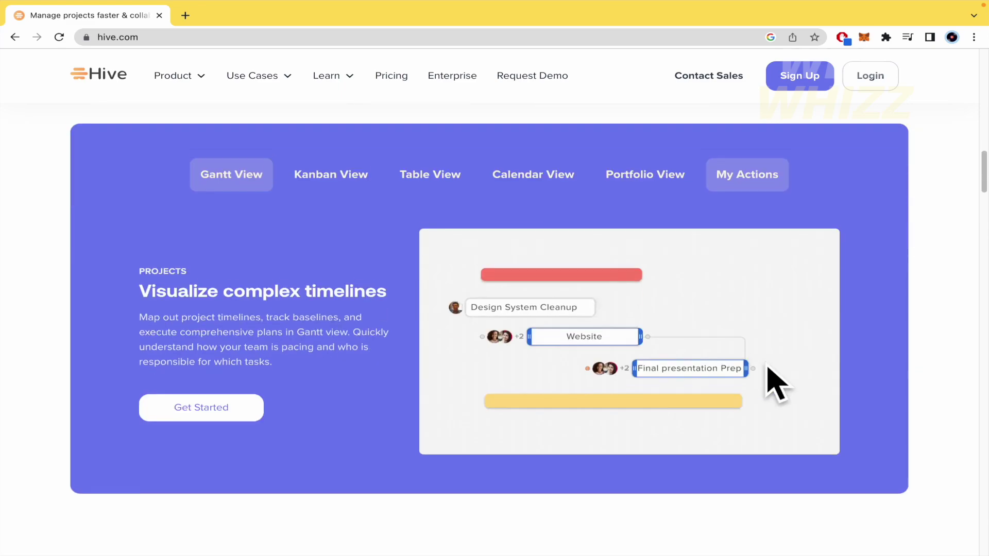
pyautogui.scroll(-6, 807, 413)
pyautogui.scroll(-6, 805, 419)
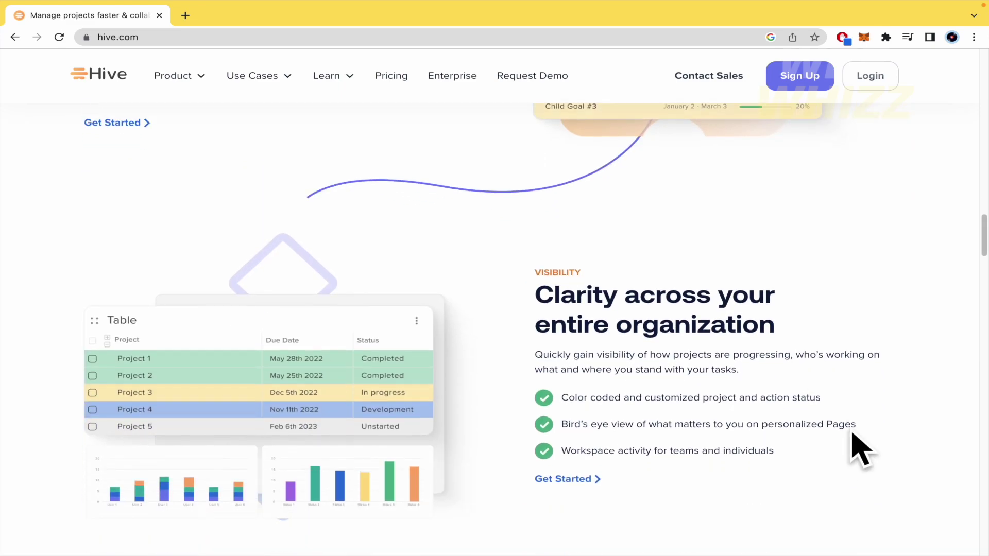
pyautogui.scroll(-12, 857, 449)
pyautogui.scroll(-20, 860, 448)
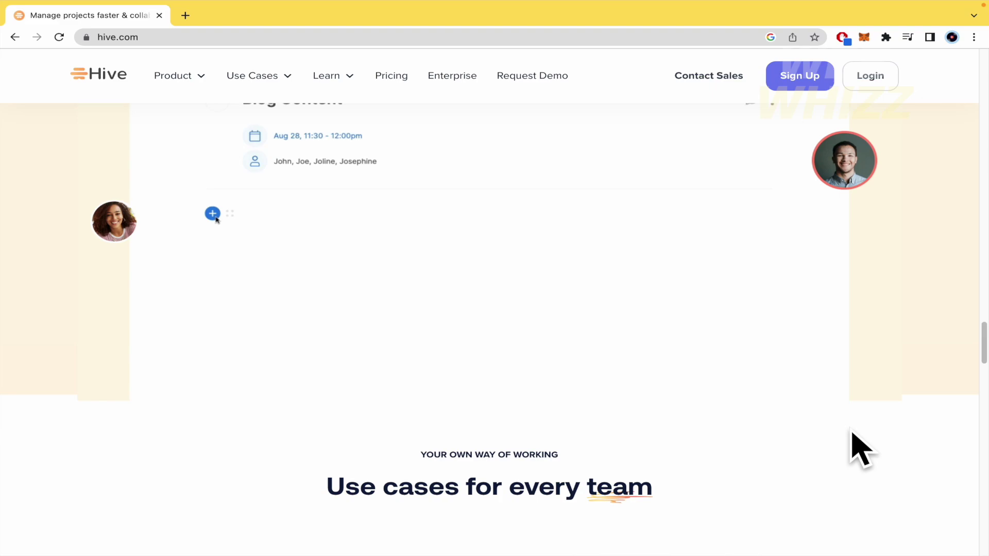
# Step: Return to the top of the Hive homepage and start signing up for an account
pyautogui.scroll(-20, 859, 448)
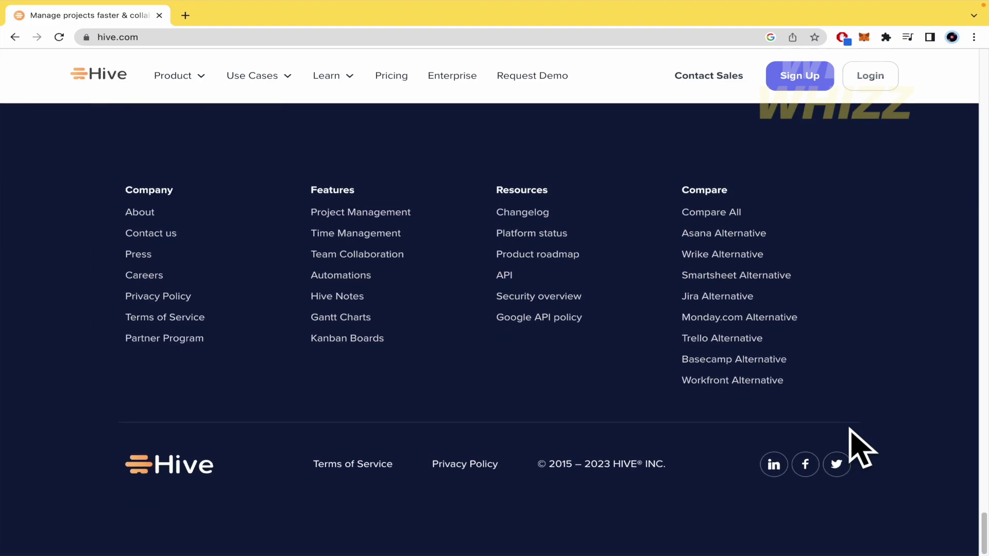
pyautogui.press('Home')
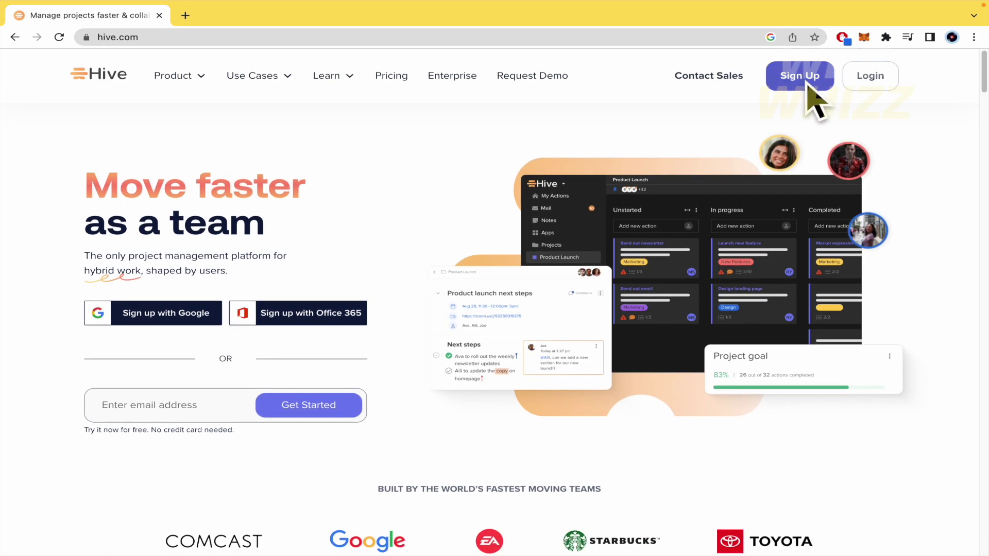
pyautogui.click(812, 93)
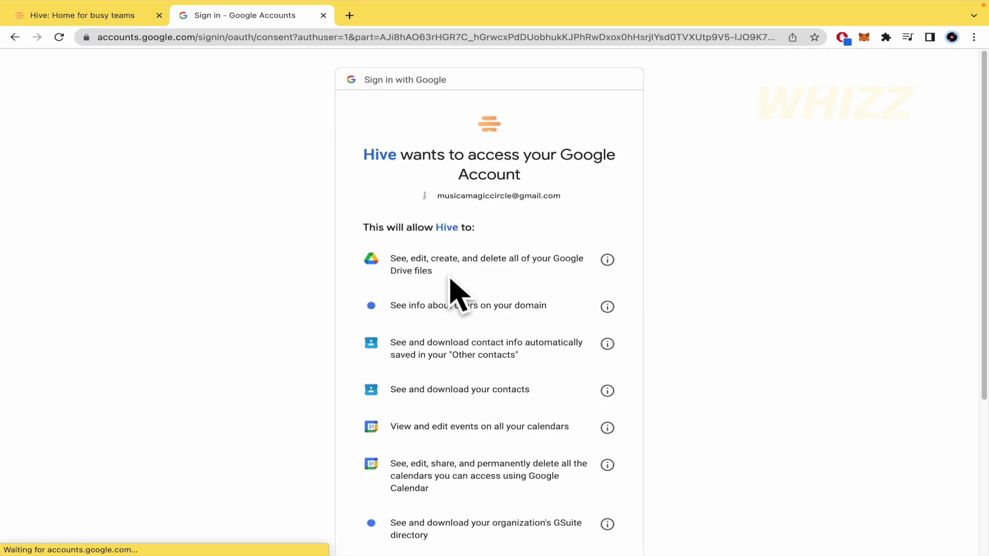
# Step: Review Google's consent screen and allow Hive to access the Google account
pyautogui.scroll(-3, 340, 368)
pyautogui.scroll(-2, 376, 409)
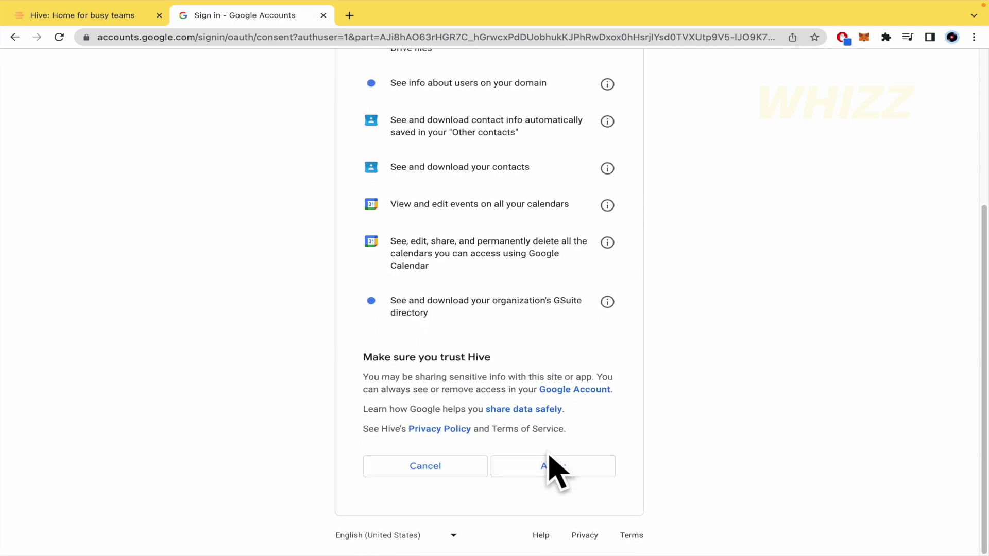
pyautogui.scroll(5, 524, 376)
pyautogui.scroll(-5, 541, 194)
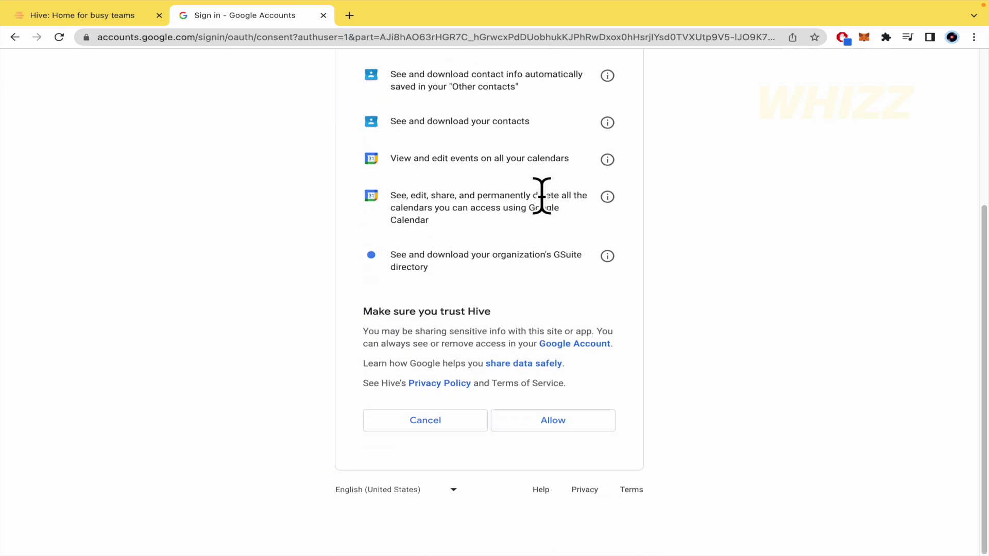
pyautogui.click(575, 470)
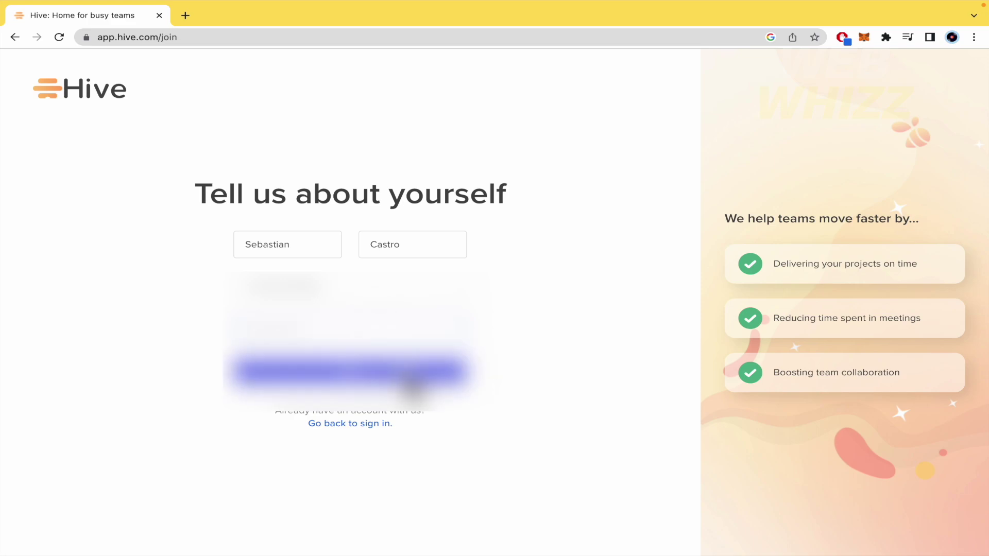
# Step: Submit the 'Tell us about yourself' form with its pre-filled first and last name
pyautogui.click(408, 386)
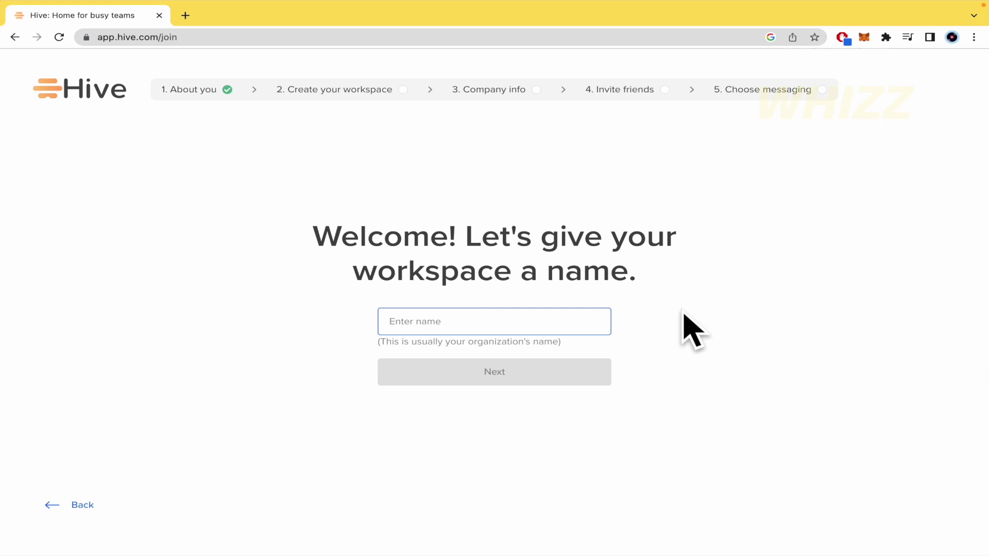
# Step: Name the workspace SEBAS PROJECTS, choose 1-10 people, and pick Run a Marketing Agency
pyautogui.write('SEBAS PROJ')
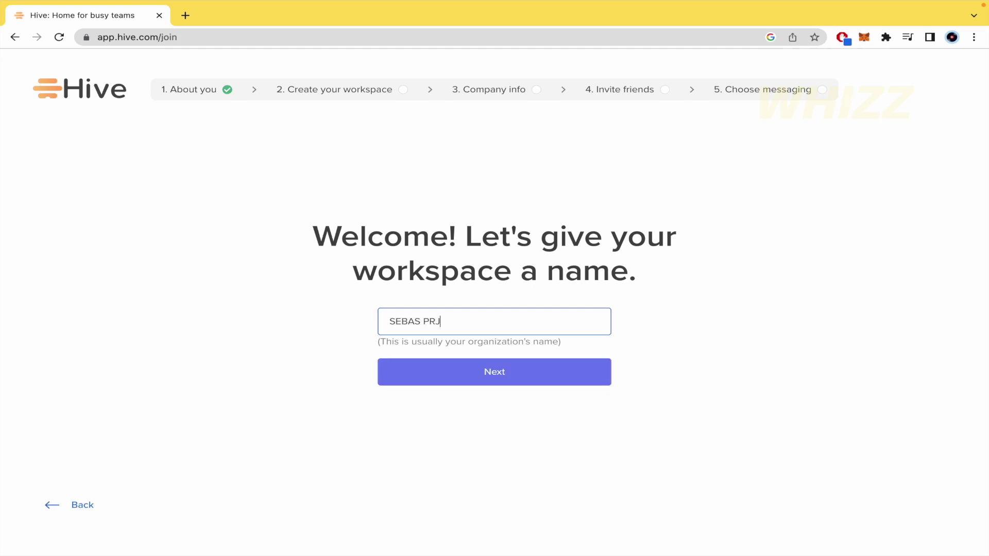
pyautogui.write('ECTS')
pyautogui.click(577, 370)
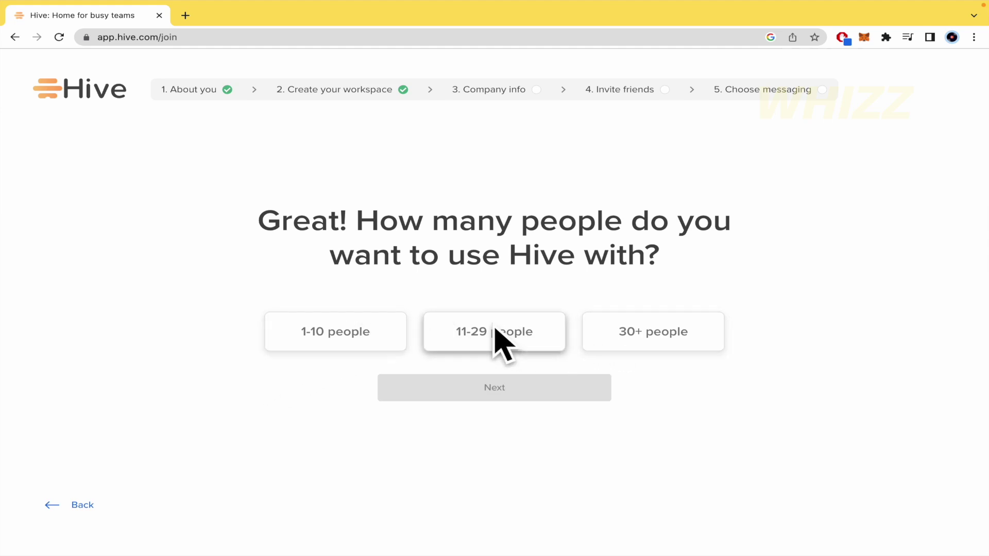
pyautogui.click(342, 334)
pyautogui.click(490, 389)
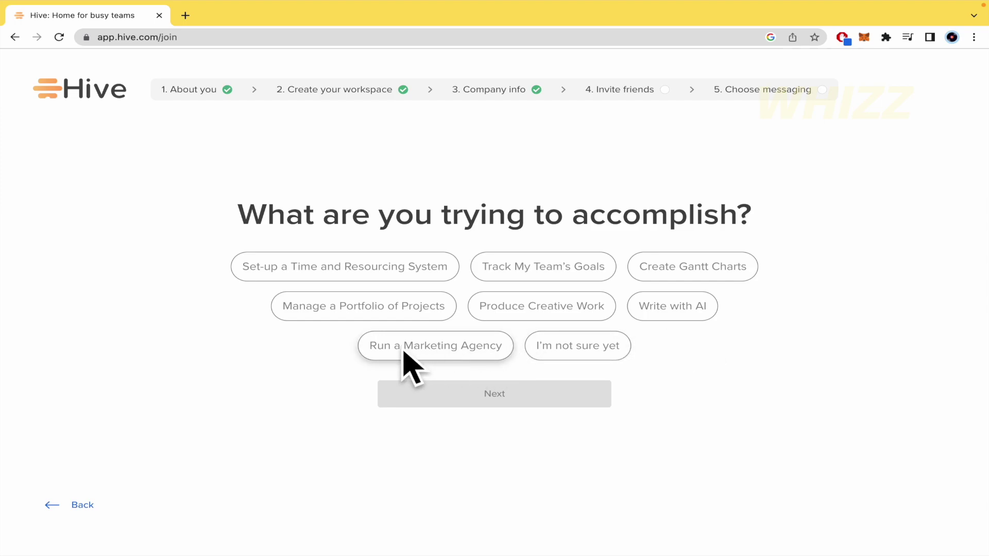
pyautogui.click(425, 349)
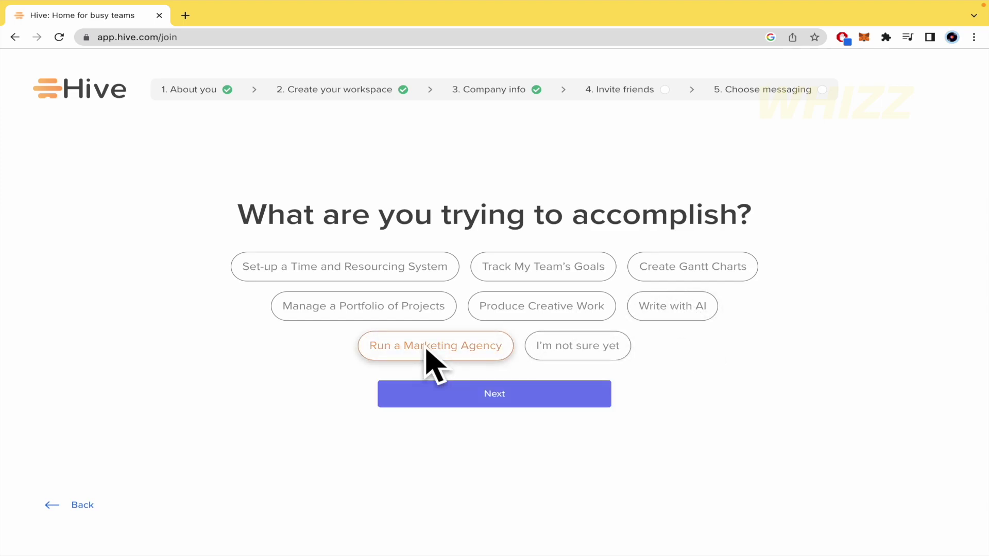
# Step: Reach the teammate invitation step and toggle the suggested contact on and off
pyautogui.click(525, 394)
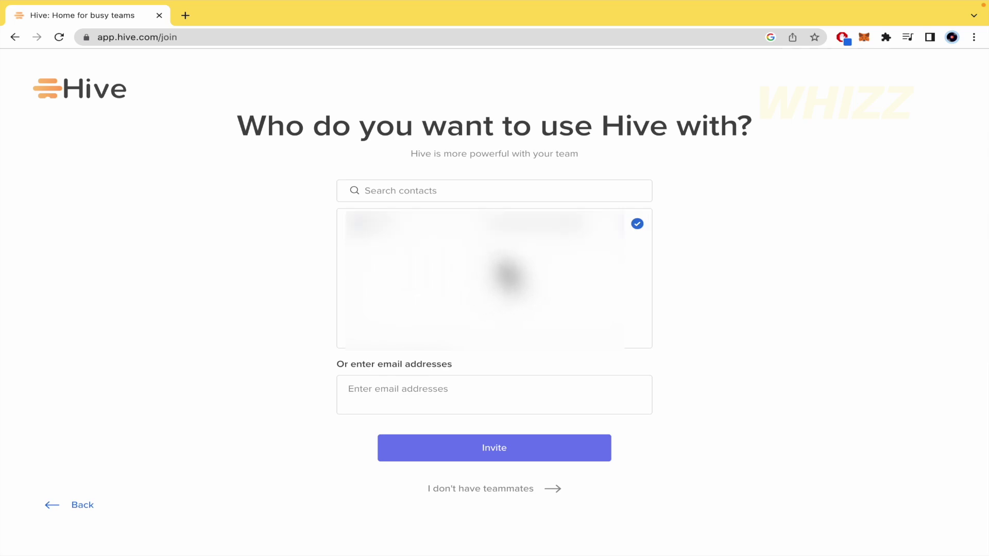
pyautogui.click(637, 224)
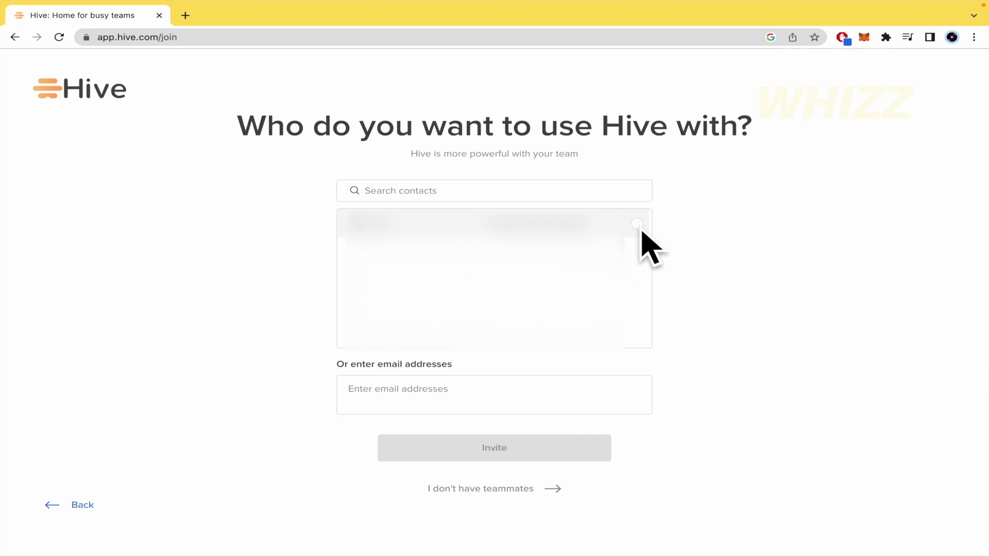
pyautogui.click(640, 227)
pyautogui.click(638, 224)
pyautogui.click(565, 192)
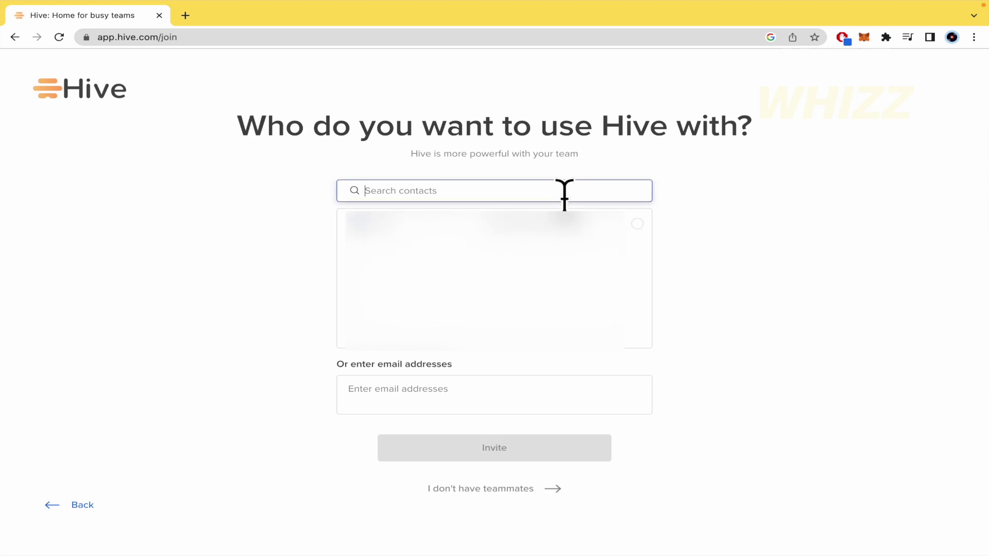
pyautogui.click(637, 224)
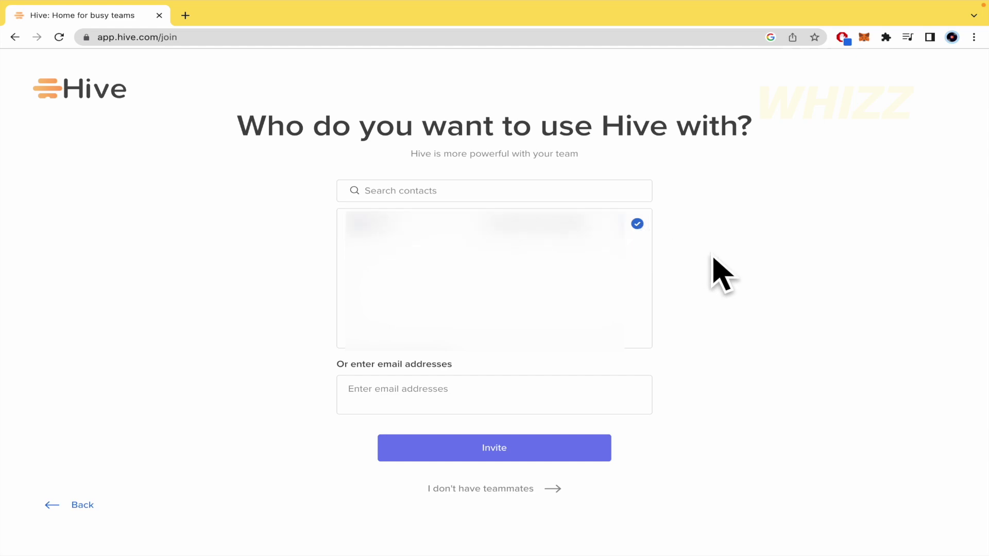
pyautogui.click(637, 224)
# Step: Search the contacts for the teammate's name and send the invitation
pyautogui.click(548, 190)
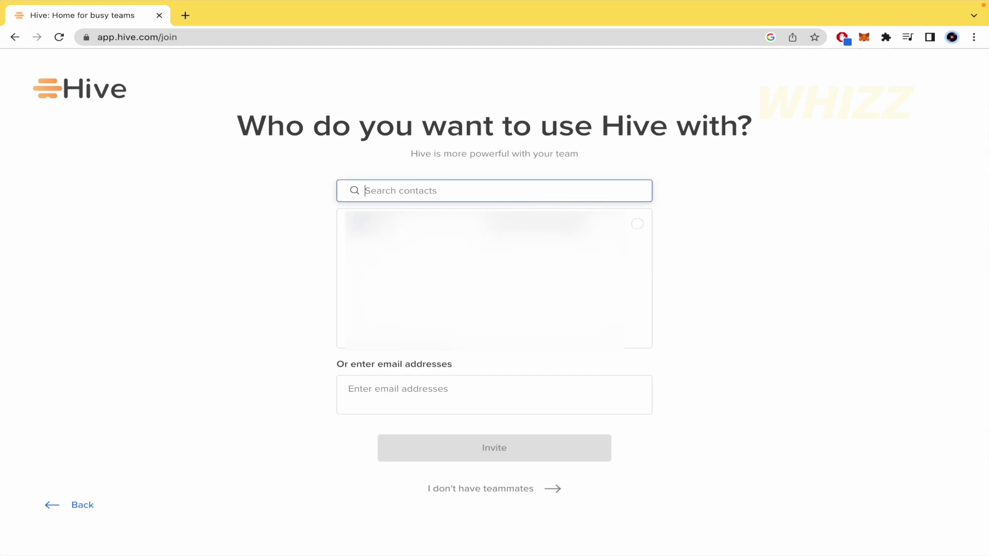
pyautogui.write('sahra')
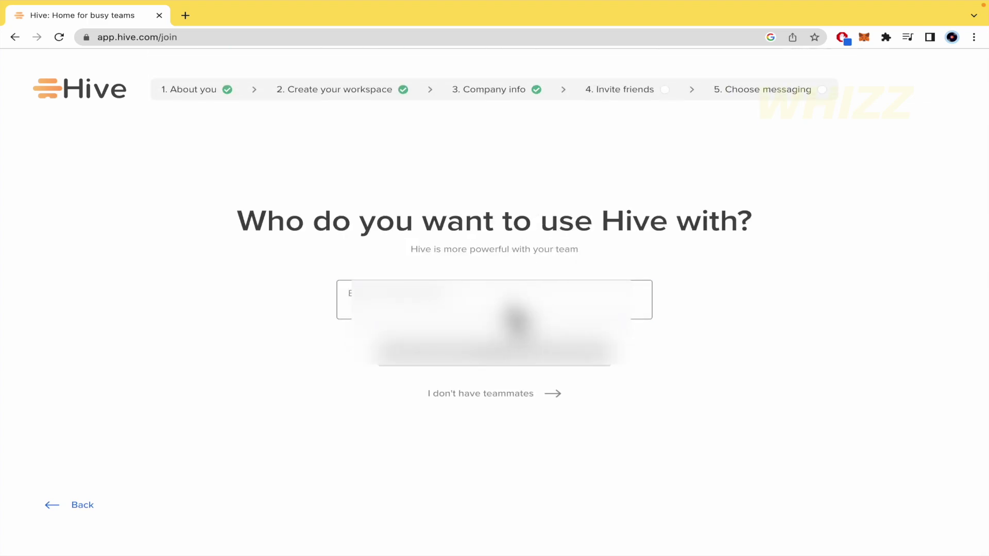
pyautogui.write('s')
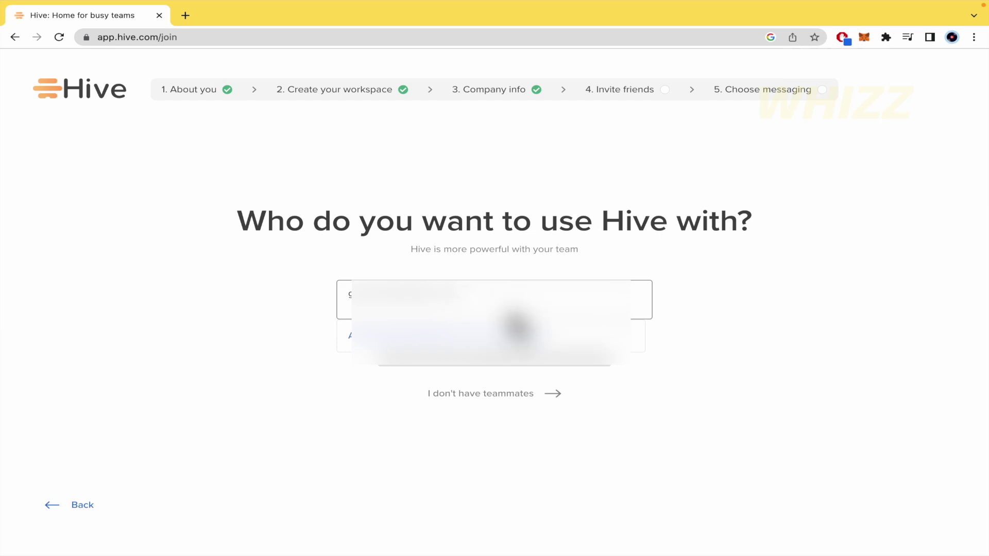
pyautogui.click(530, 361)
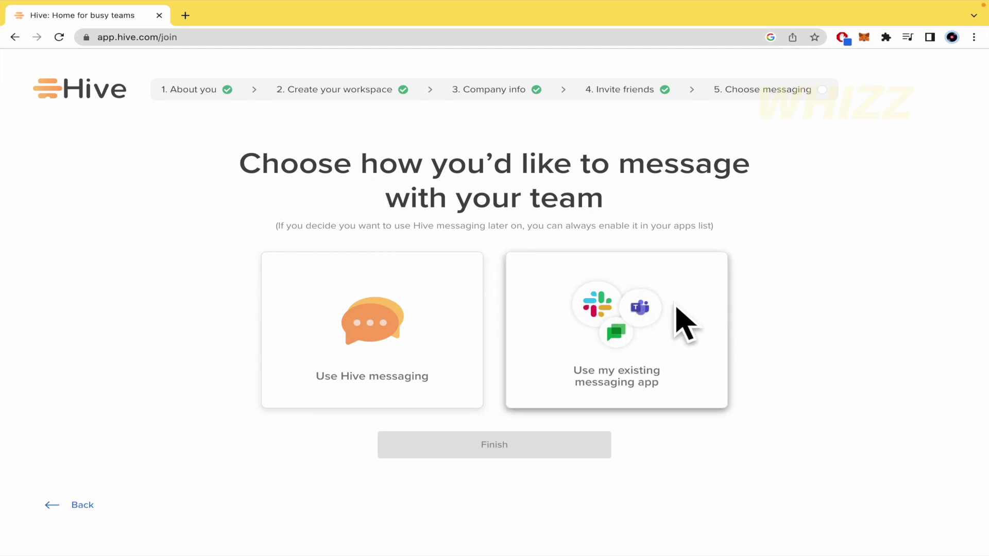
pyautogui.click(332, 344)
pyautogui.click(488, 444)
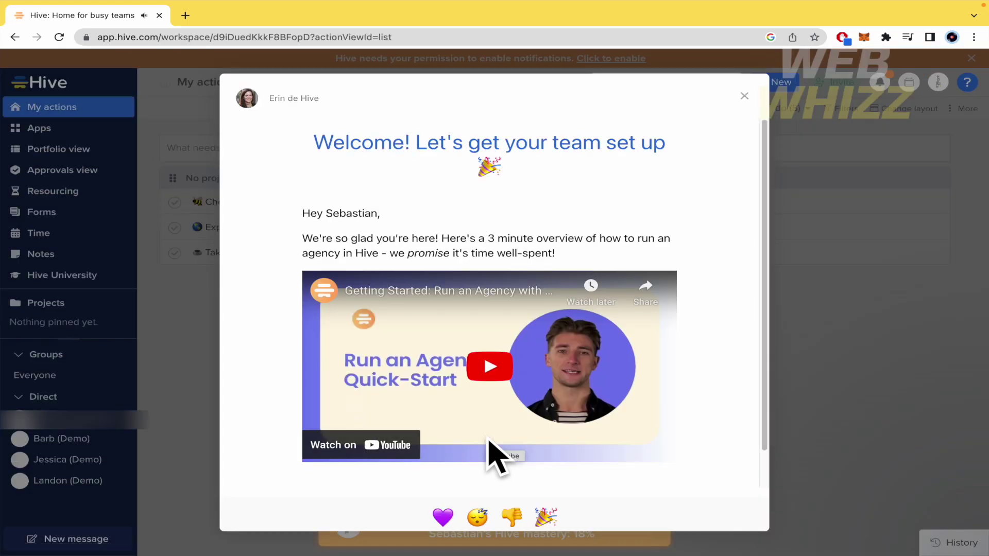
pyautogui.click(743, 95)
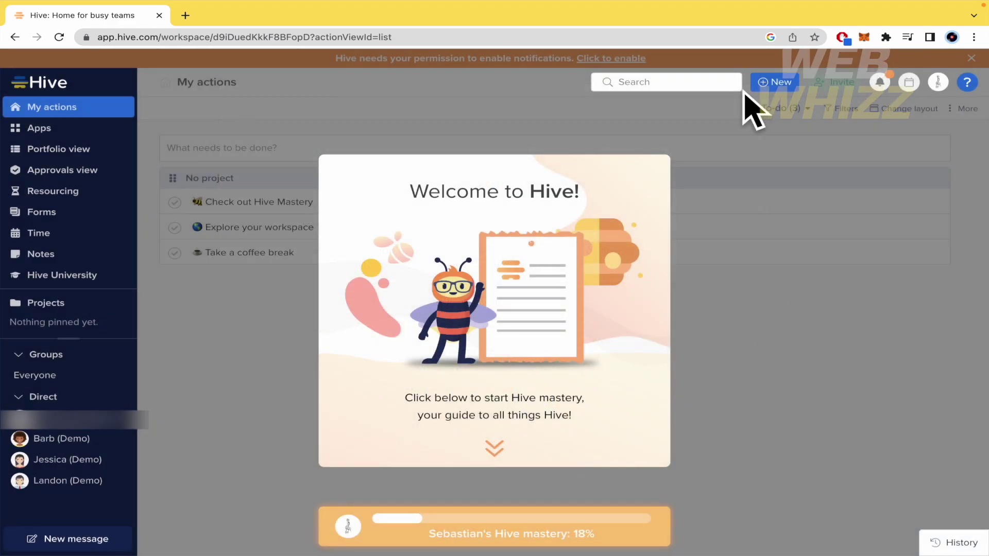
pyautogui.click(493, 447)
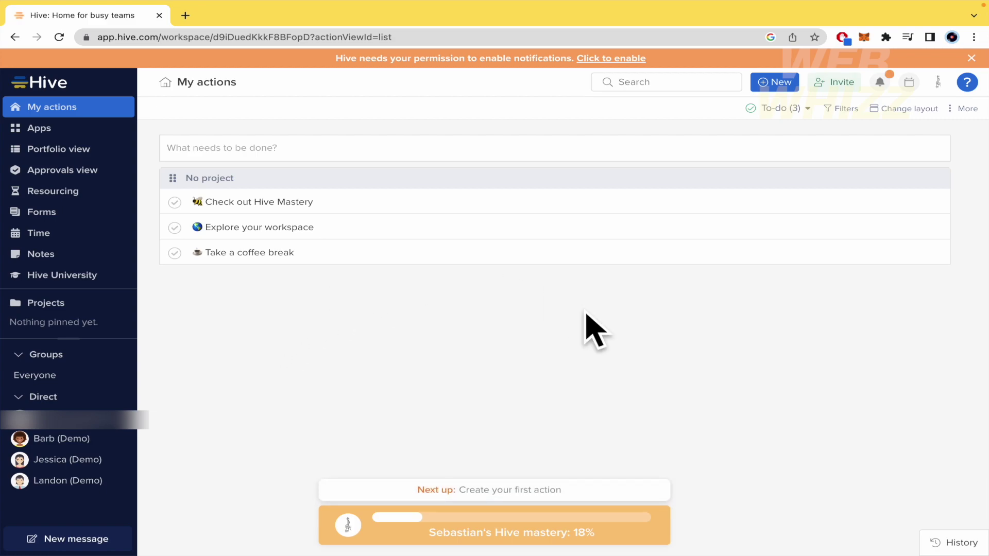
# Step: Open the App Library from the Apps item in the left sidebar
pyautogui.moveTo(467, 510)
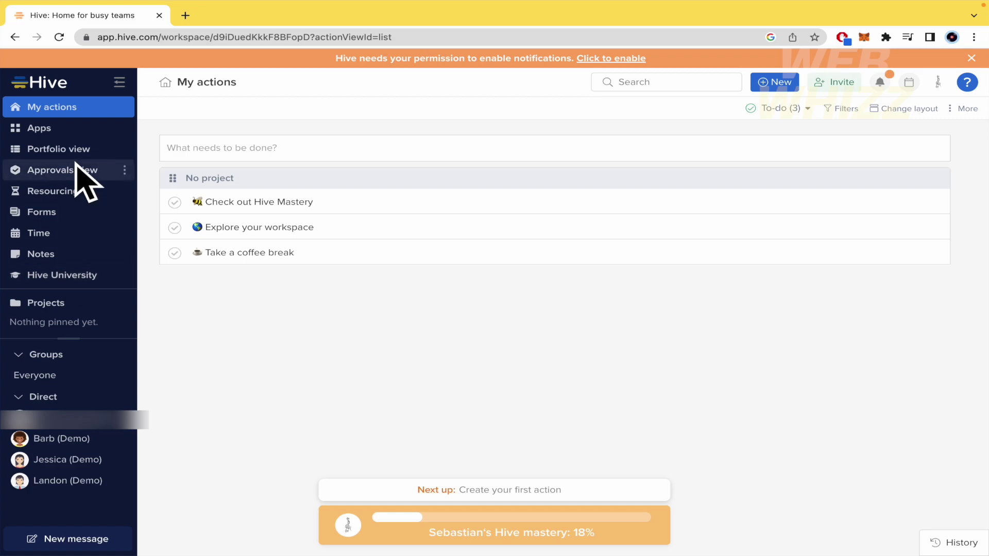
pyautogui.click(74, 126)
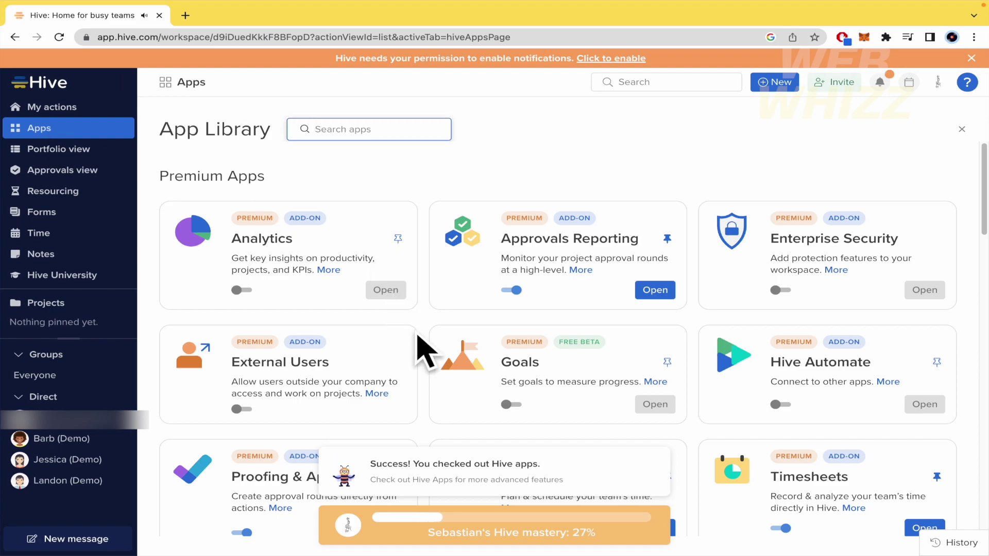
pyautogui.scroll(-5, 419, 347)
pyautogui.scroll(-15, 437, 396)
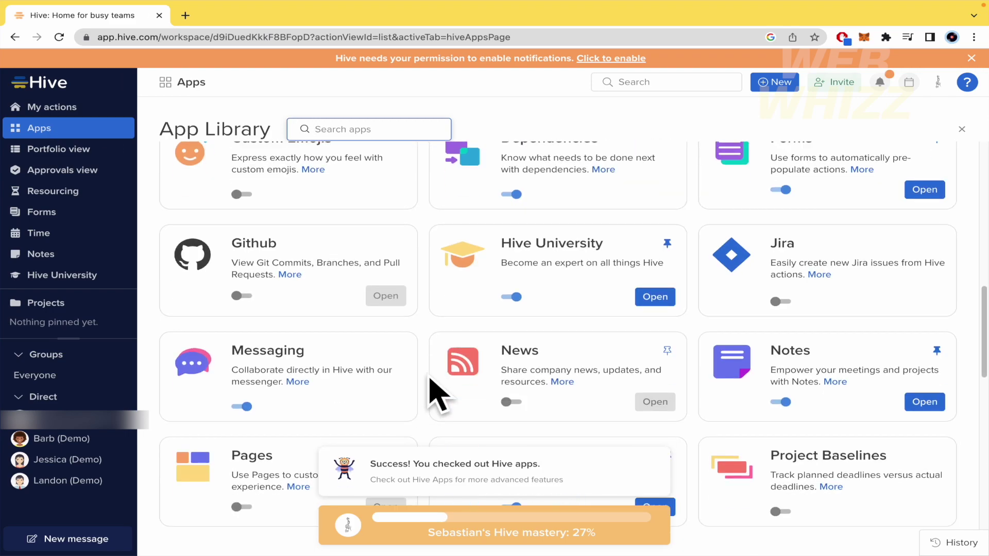
pyautogui.scroll(-2, 437, 395)
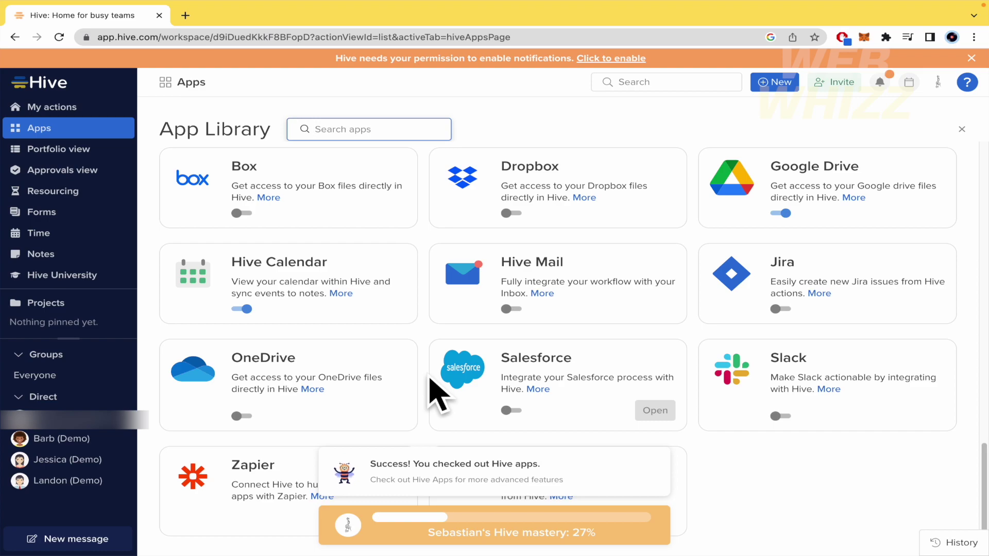
pyautogui.scroll(15, 431, 393)
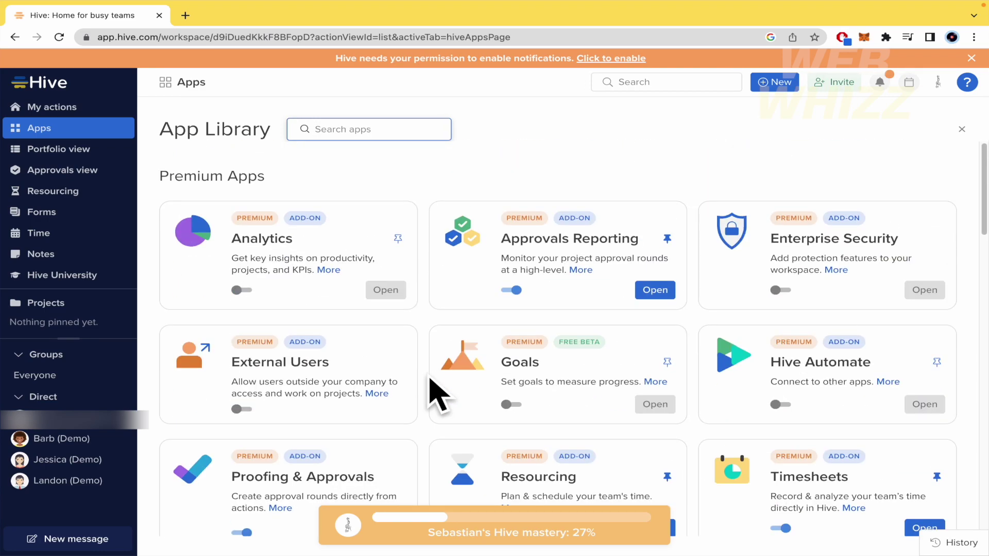
pyautogui.scroll(-1, 431, 392)
pyautogui.scroll(1, 432, 393)
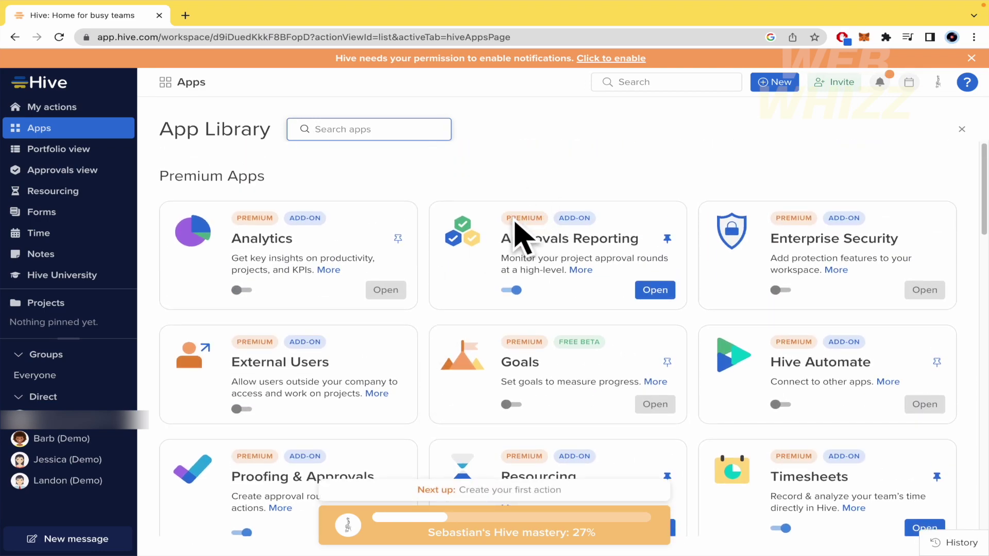
pyautogui.scroll(-15, 552, 298)
pyautogui.scroll(1, 601, 364)
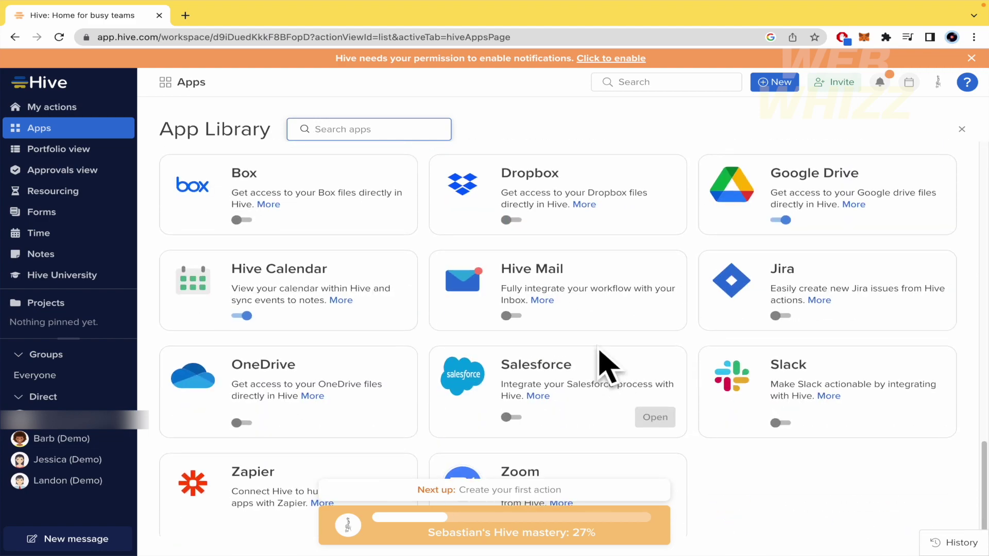
pyautogui.scroll(4, 407, 330)
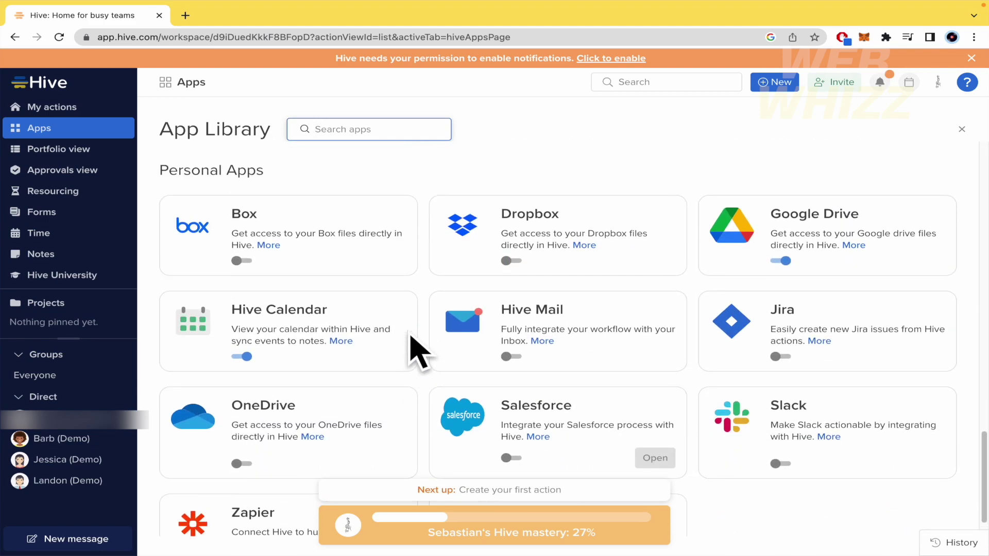
pyautogui.scroll(4, 440, 308)
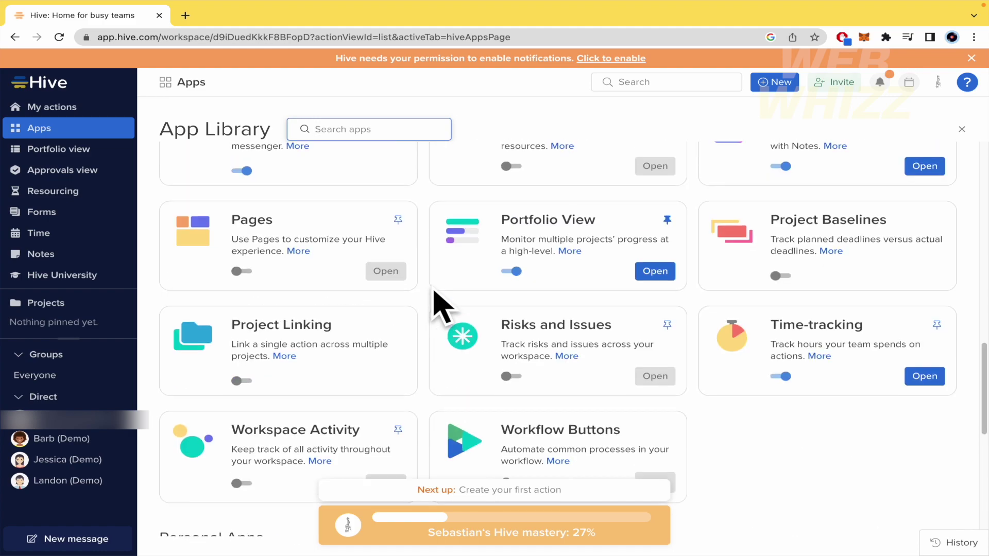
pyautogui.scroll(2, 441, 308)
pyautogui.scroll(5, 434, 292)
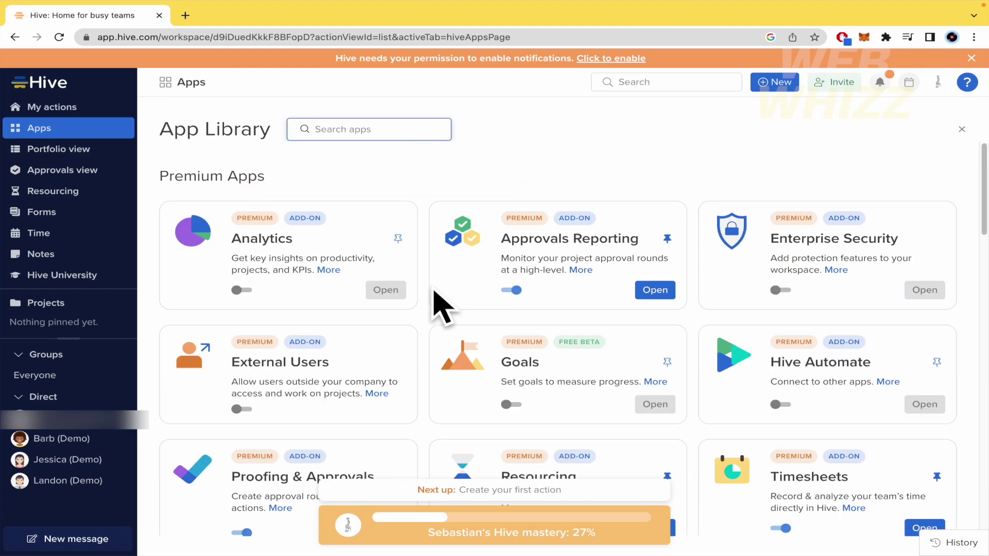
# Step: Browse the Portfolio and Approvals views, revisiting each one
pyautogui.click(69, 152)
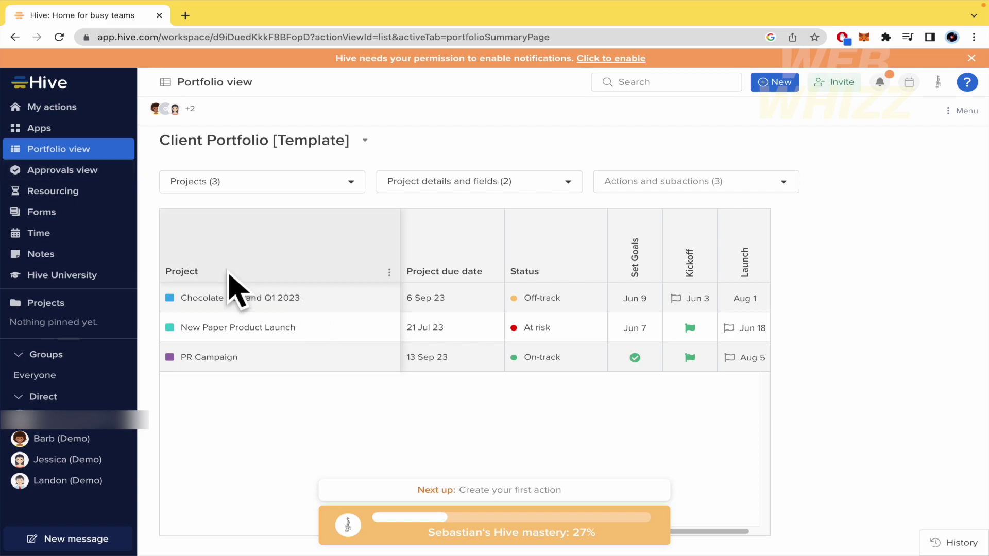
pyautogui.click(51, 173)
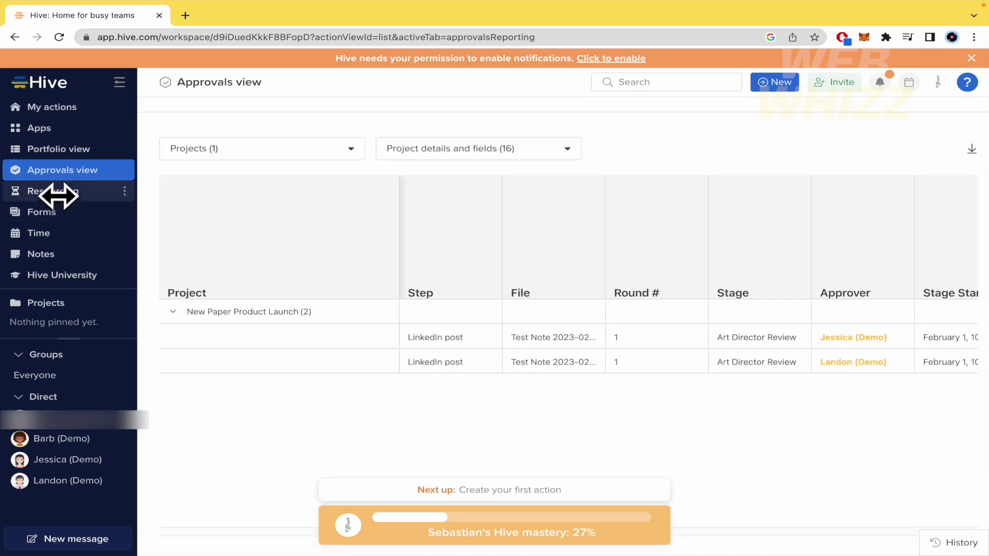
pyautogui.click(60, 168)
pyautogui.click(60, 147)
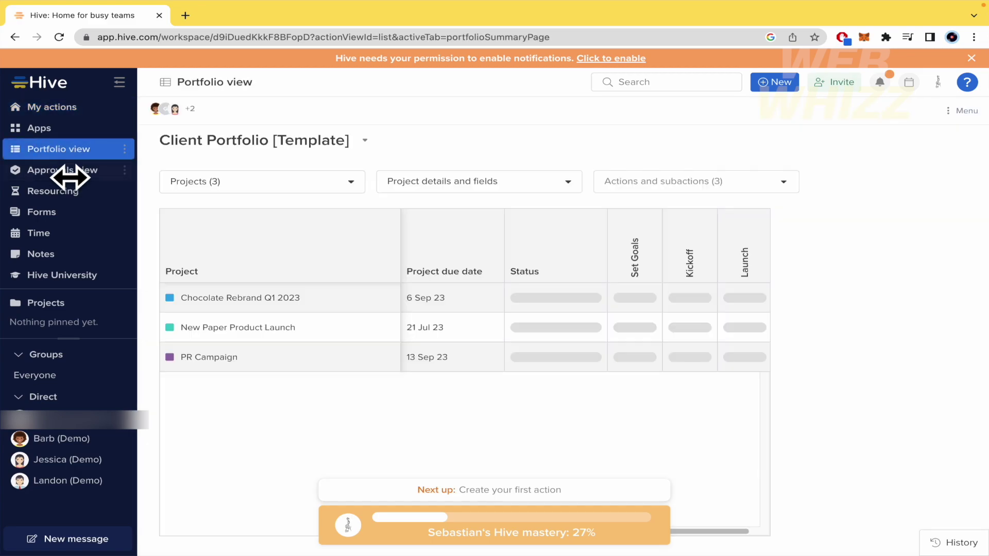
pyautogui.click(67, 174)
# Step: Look over the Resourcing and Forms pages, return to the workspace, and open Time tracking
pyautogui.click(70, 193)
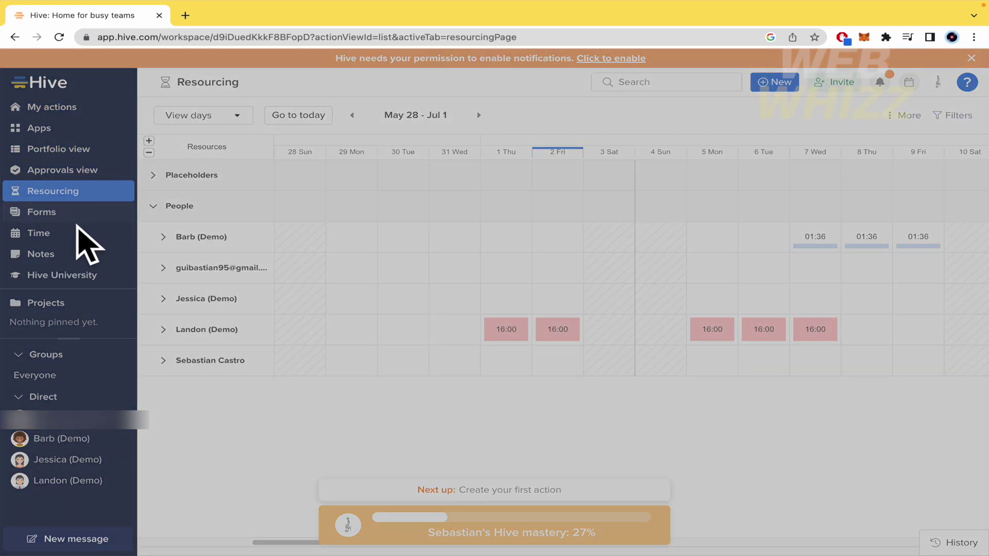
pyautogui.click(76, 216)
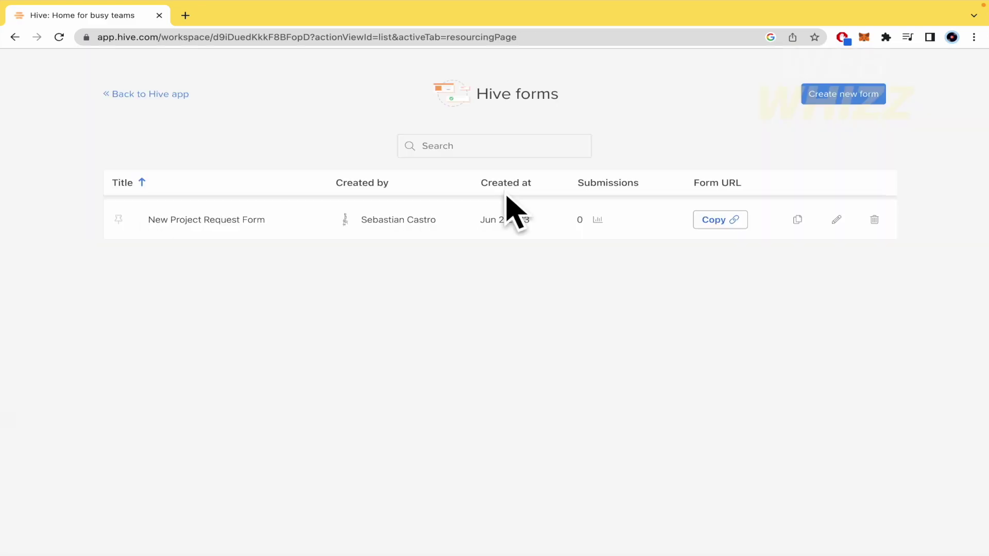
pyautogui.hscroll(-5, 421, 361)
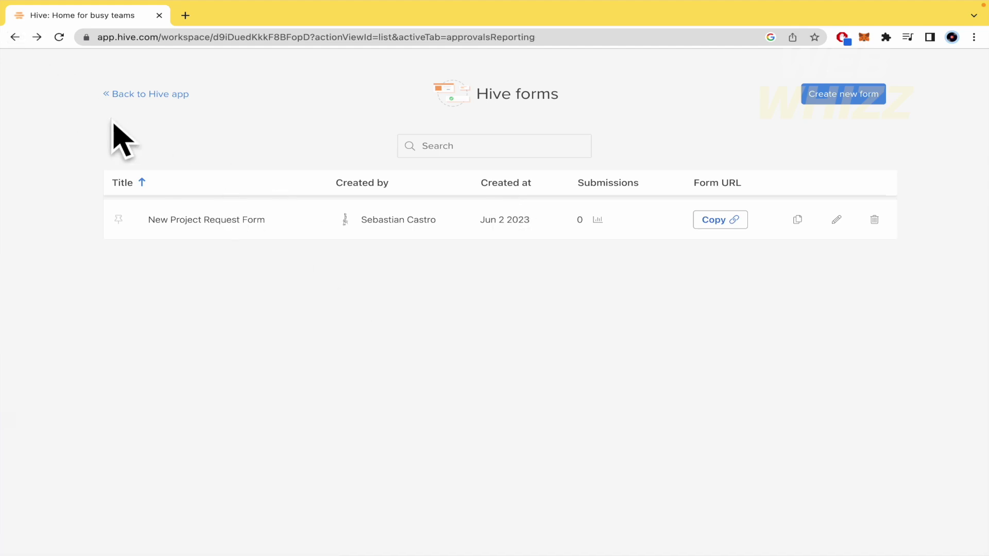
pyautogui.click(128, 98)
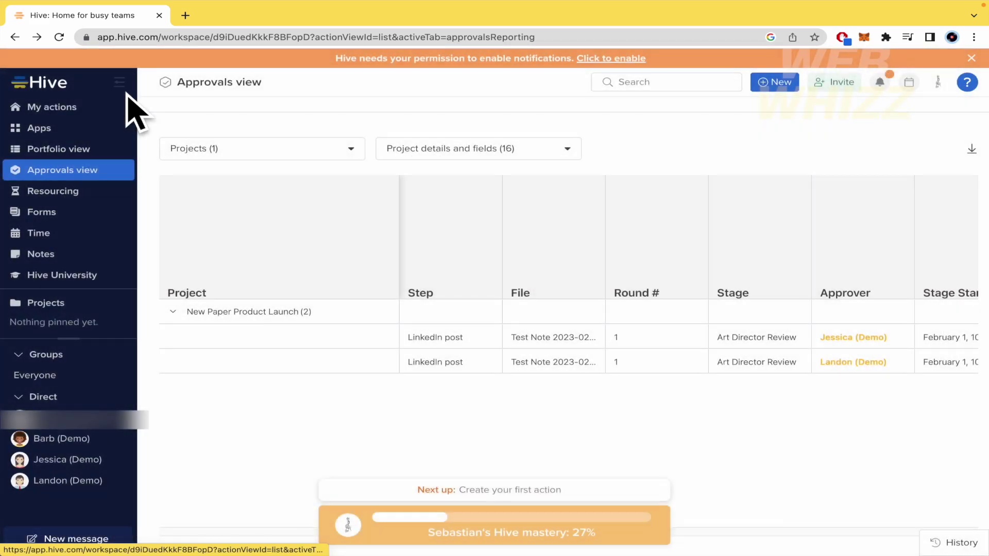
pyautogui.click(76, 233)
# Step: Scroll through Hive University's courses, then return to the Hive workspace tab on Notes
pyautogui.click(76, 255)
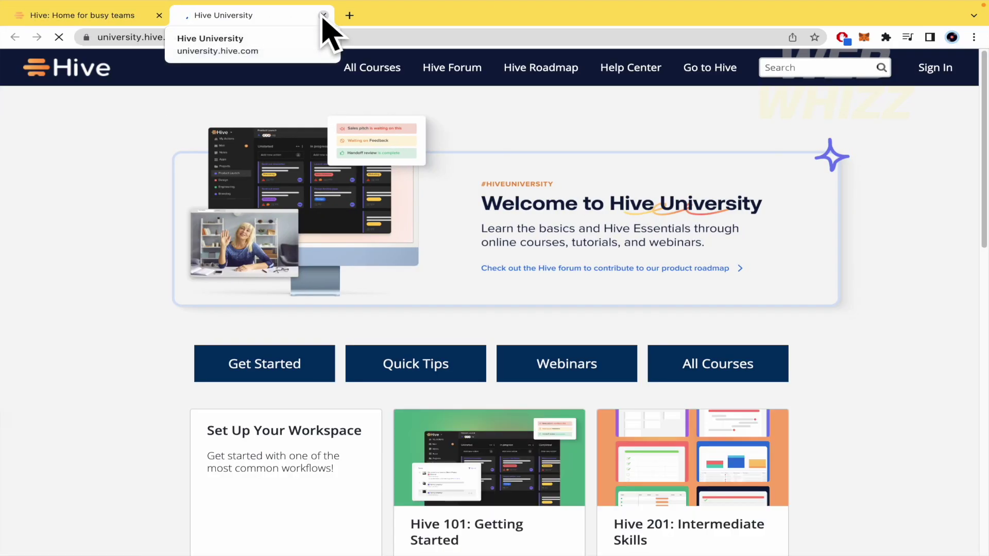
pyautogui.scroll(-3, 89, 433)
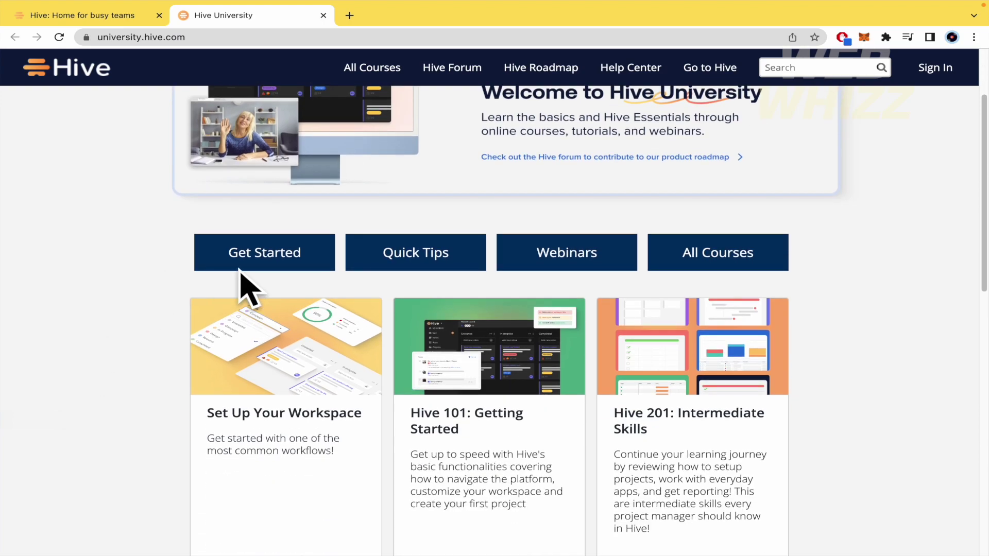
pyautogui.scroll(-15, 883, 379)
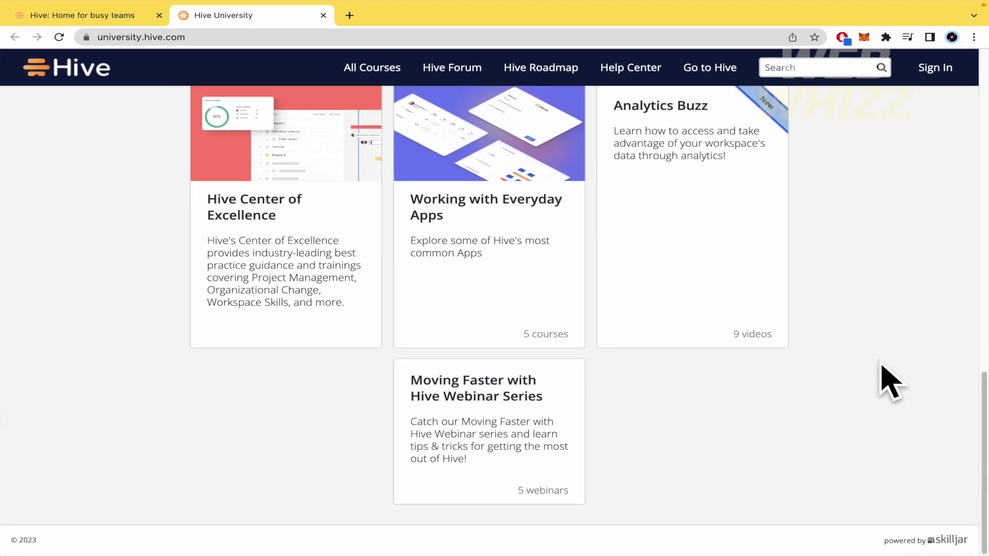
pyautogui.scroll(20, 882, 380)
pyautogui.click(148, 17)
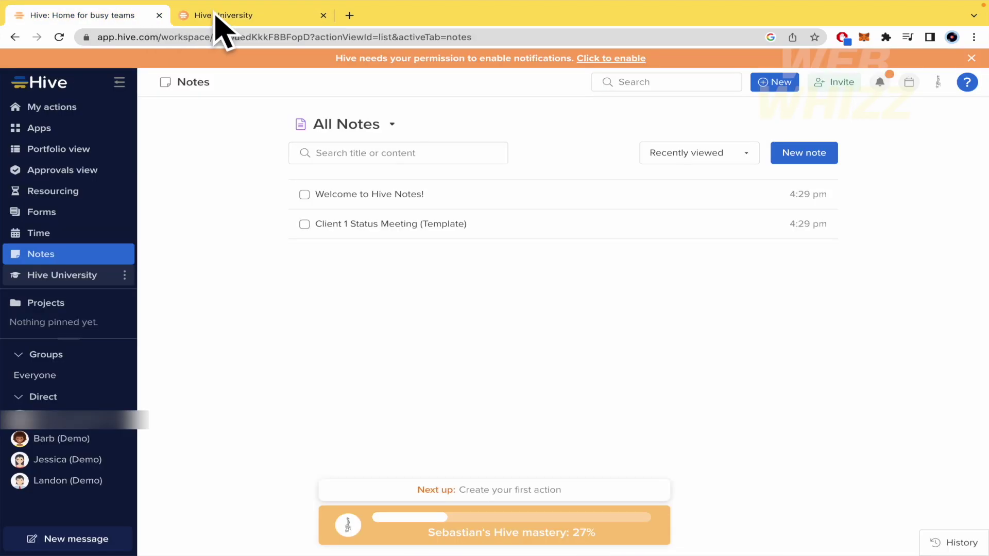
# Step: Close the Hive University tab and start creating a new project from My Actions
pyautogui.click(323, 15)
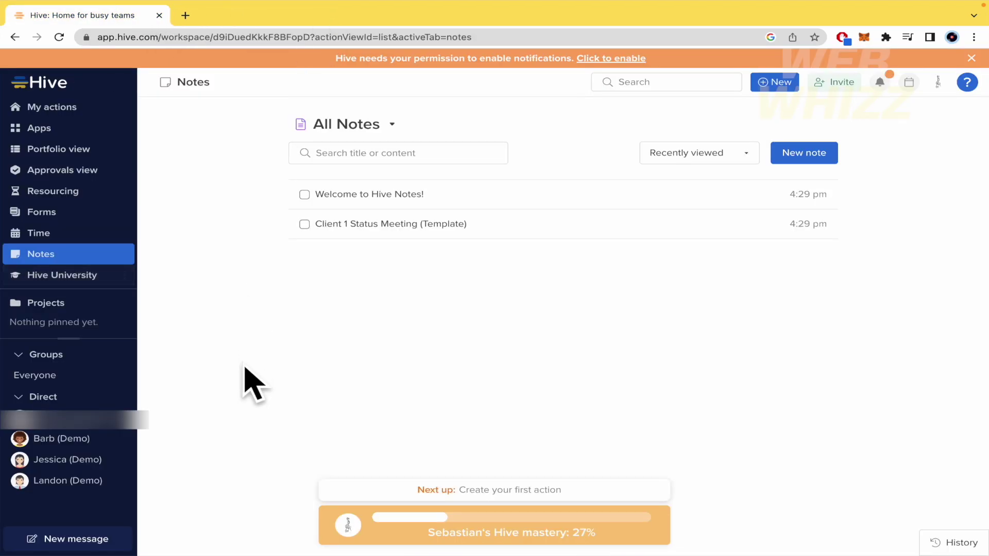
pyautogui.click(80, 110)
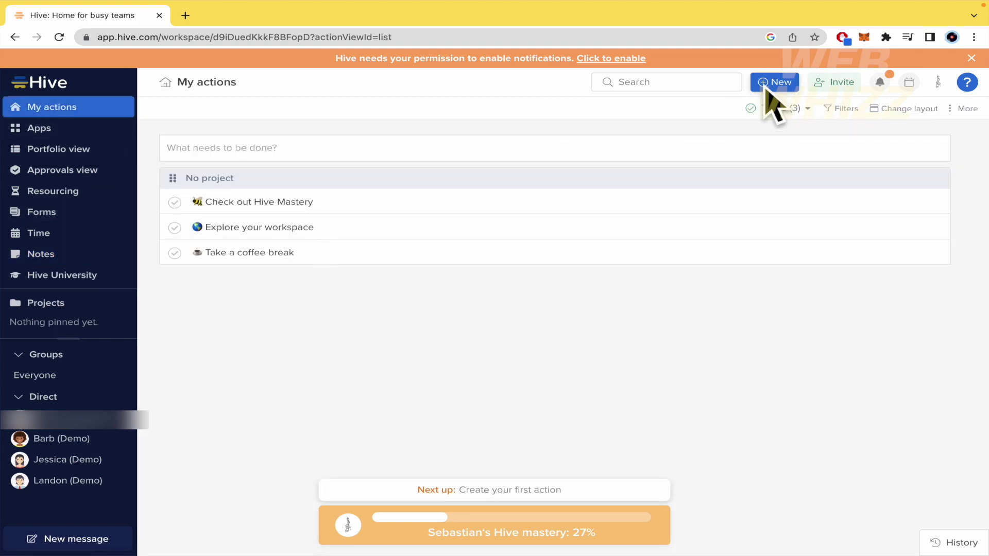
pyautogui.click(783, 83)
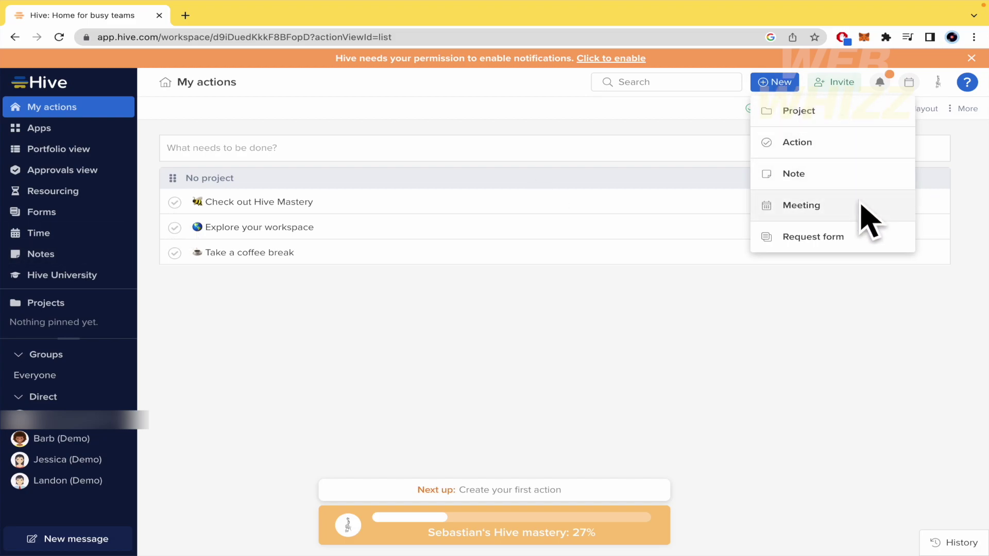
pyautogui.click(835, 111)
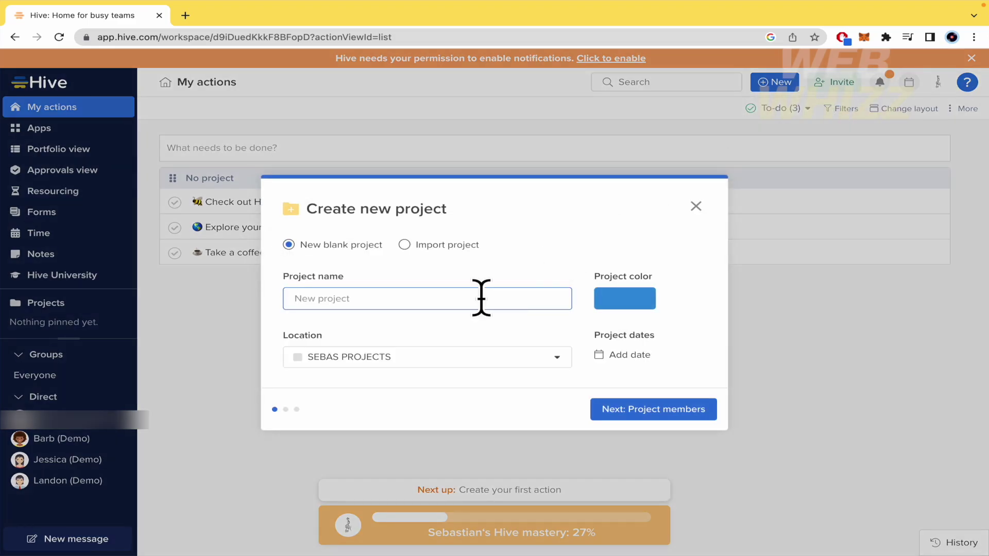
# Step: Keep the blank project TEST in SEBAS PROJECTS after checking the location and import options
pyautogui.click(470, 360)
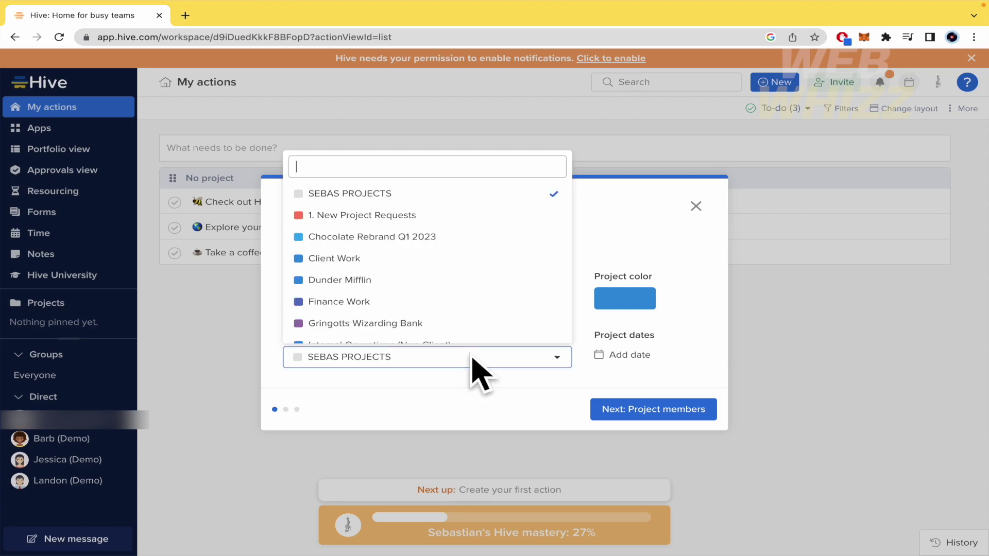
pyautogui.click(272, 331)
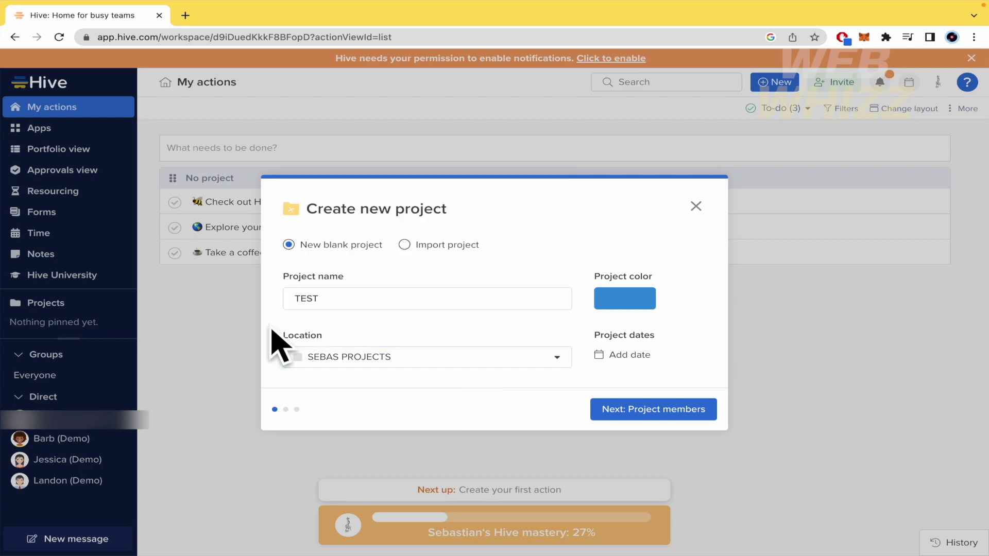
pyautogui.click(418, 245)
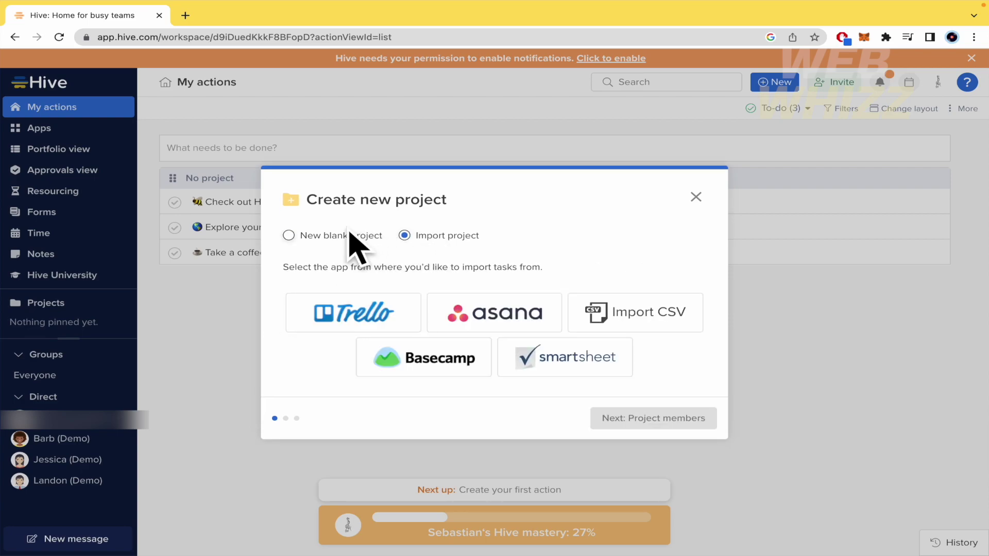
pyautogui.click(292, 234)
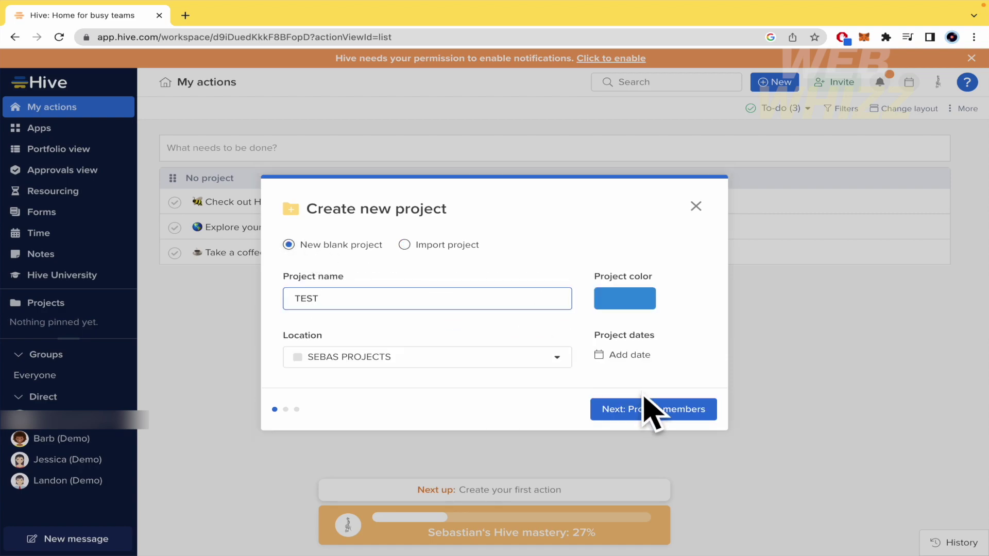
# Step: Advance to Project members and try the specific-people and whole-workspace sharing options
pyautogui.click(668, 417)
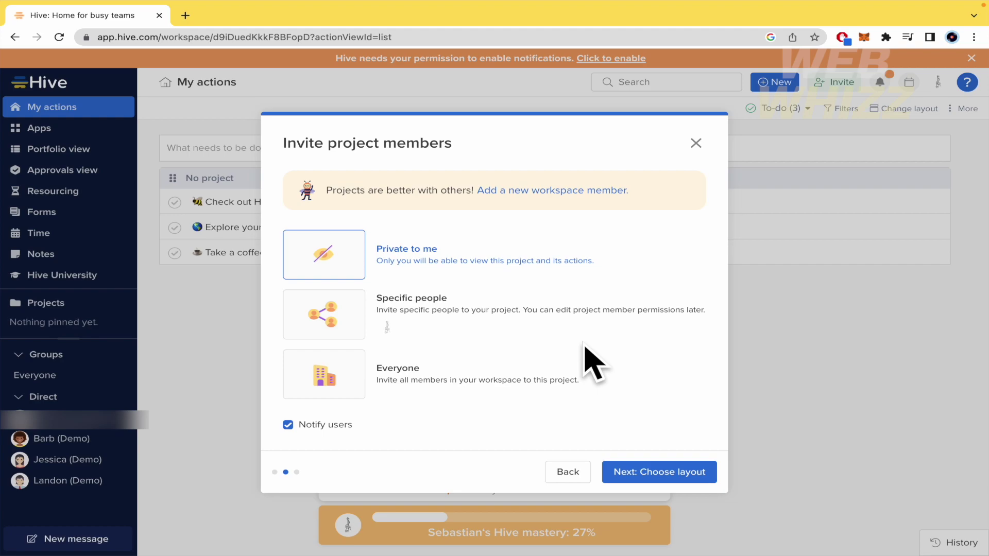
pyautogui.click(436, 326)
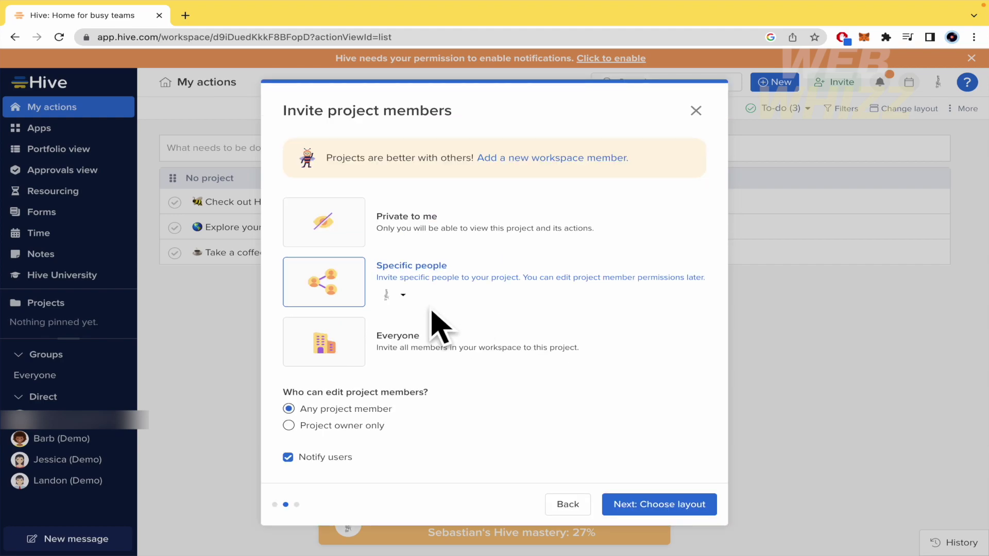
pyautogui.click(407, 350)
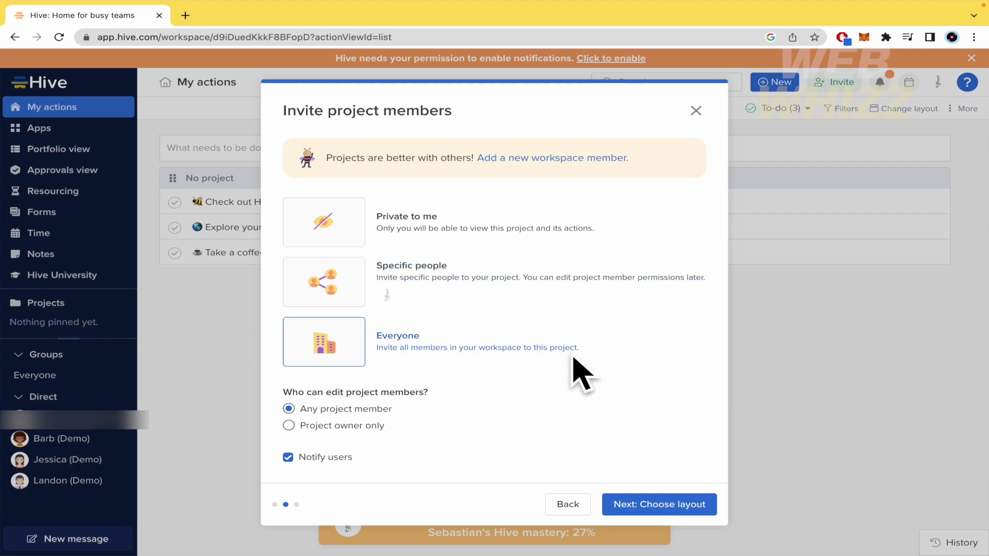
pyautogui.click(353, 237)
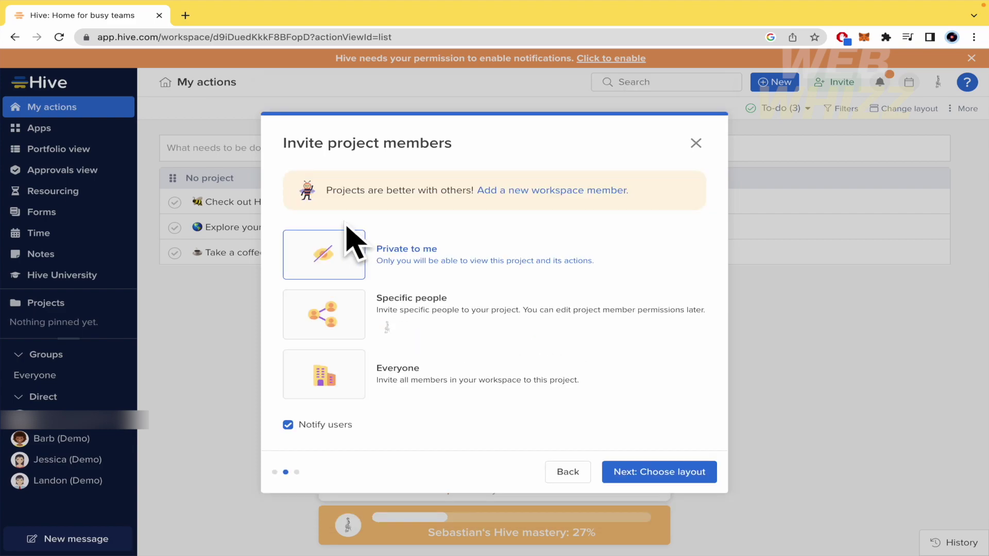
pyautogui.click(354, 380)
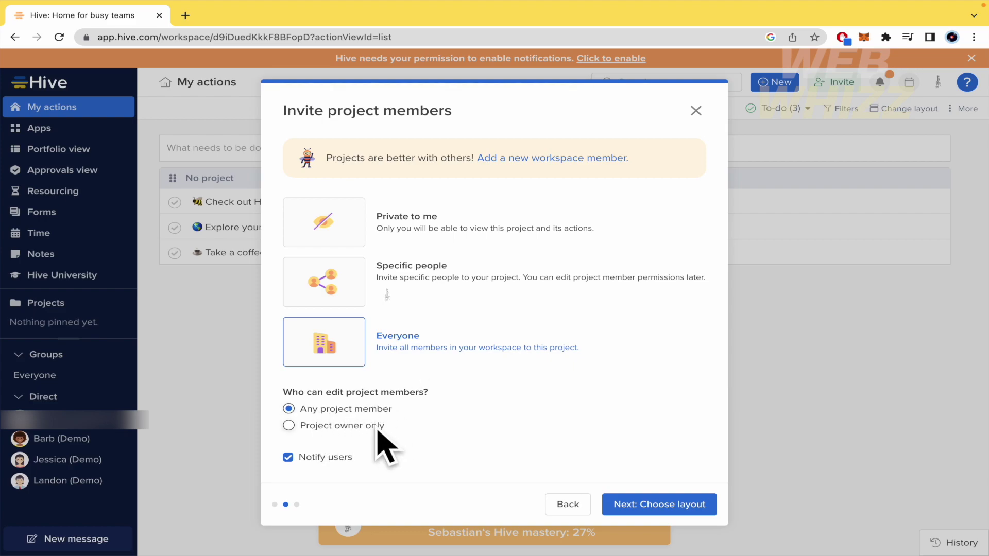
# Step: Set owner-only member editing, keep Notify users on, and make the project Private to me
pyautogui.click(290, 426)
pyautogui.click(289, 457)
pyautogui.click(288, 457)
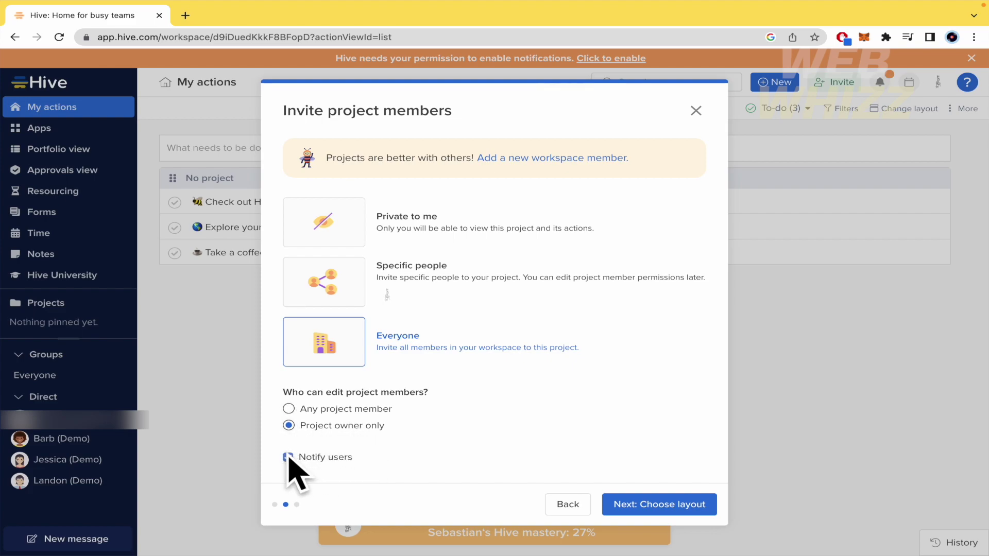
pyautogui.click(341, 285)
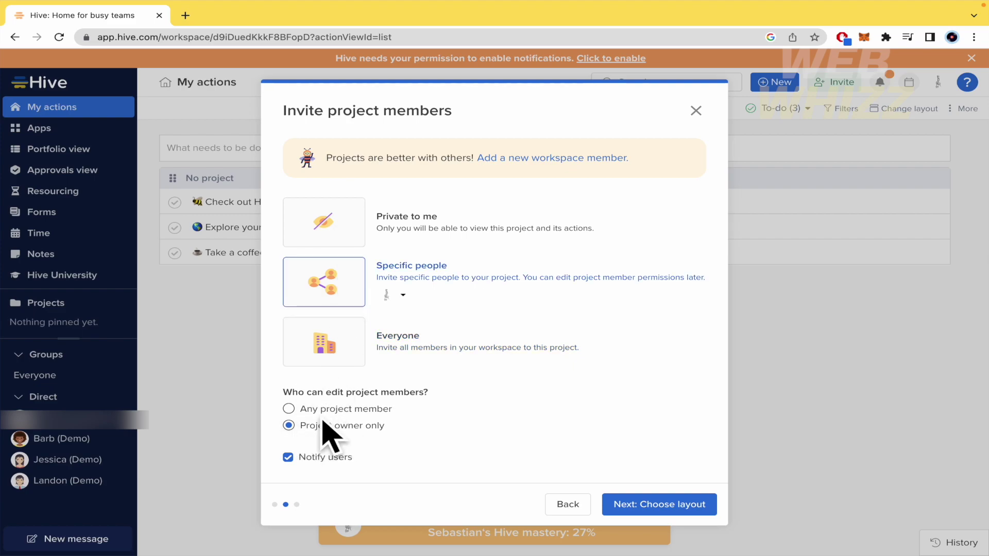
pyautogui.click(309, 233)
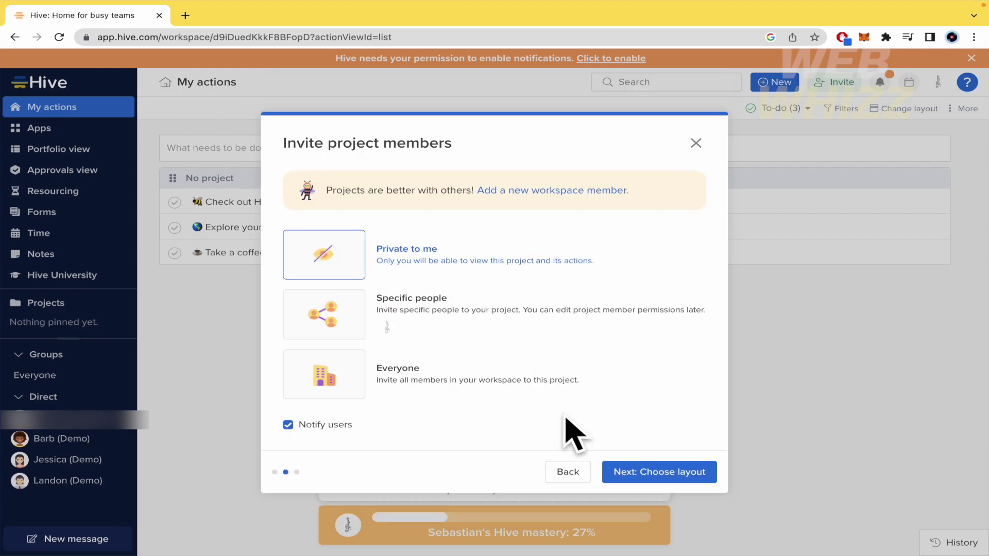
# Step: Create the TEST project with the Status View layout (Unstarted, In Progress, Completed columns)
pyautogui.click(666, 474)
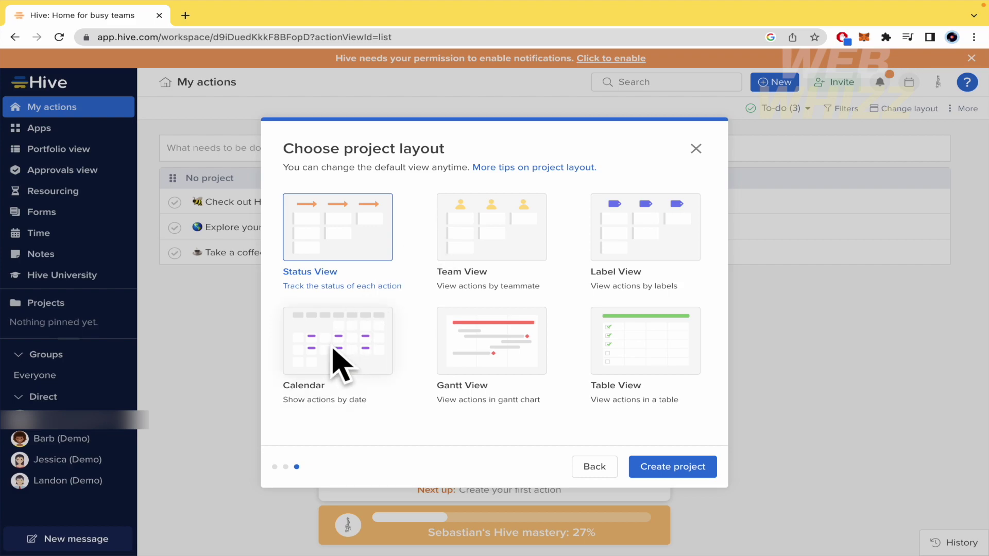
pyautogui.click(479, 232)
pyautogui.click(326, 241)
pyautogui.click(695, 471)
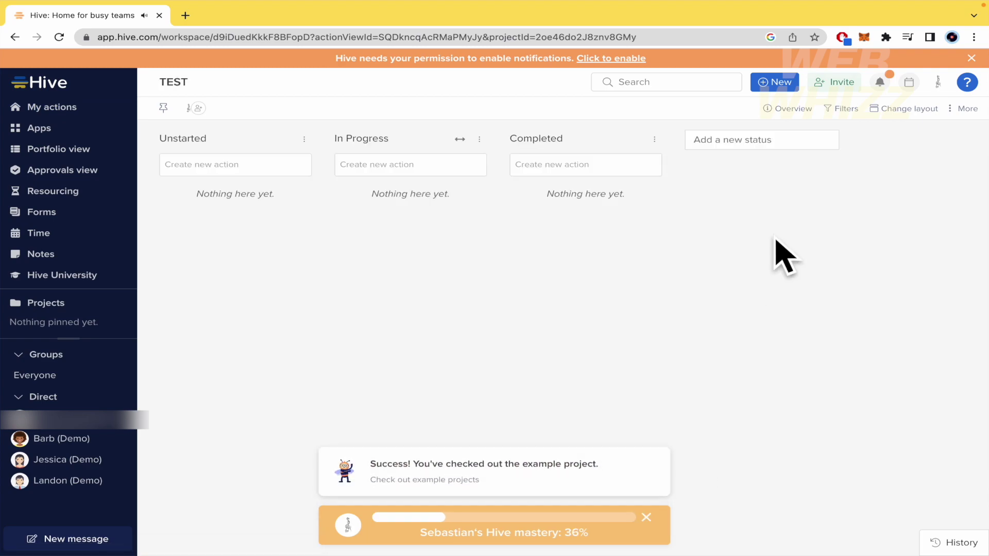
pyautogui.click(908, 108)
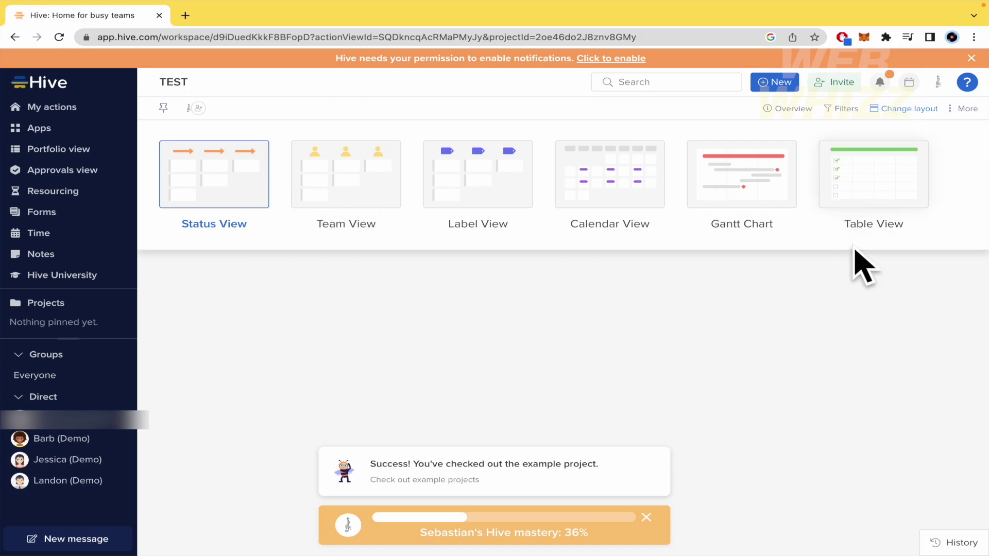
pyautogui.click(928, 404)
pyautogui.click(906, 109)
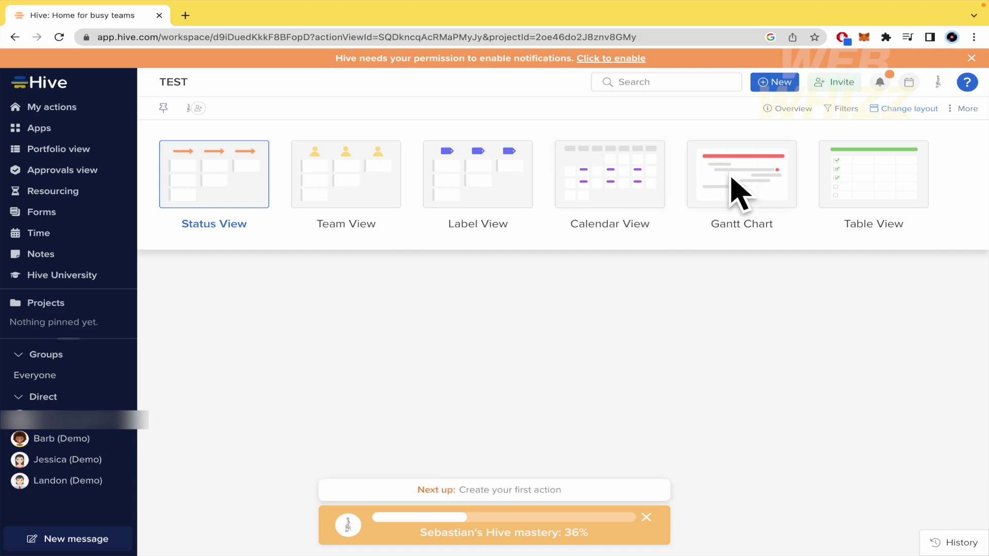
pyautogui.click(899, 358)
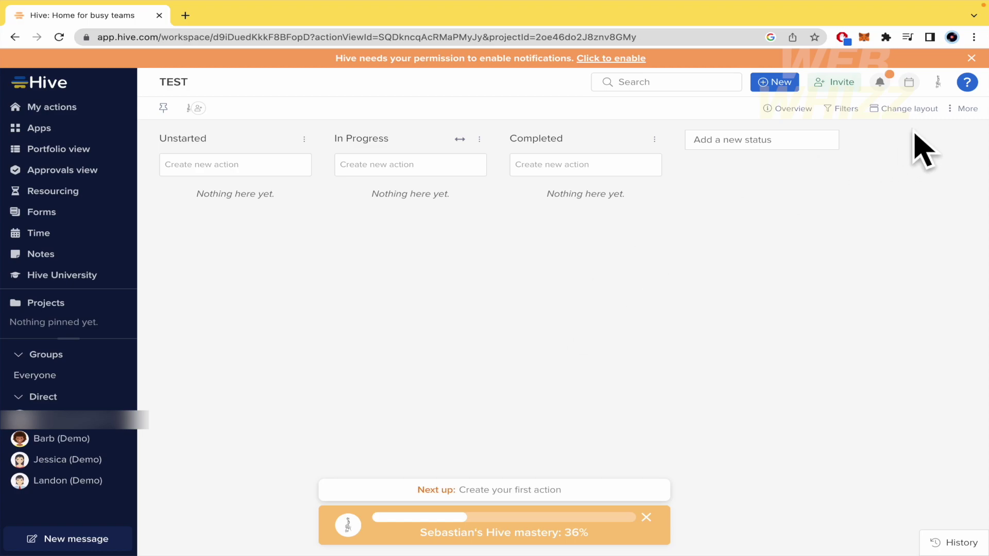
pyautogui.click(907, 110)
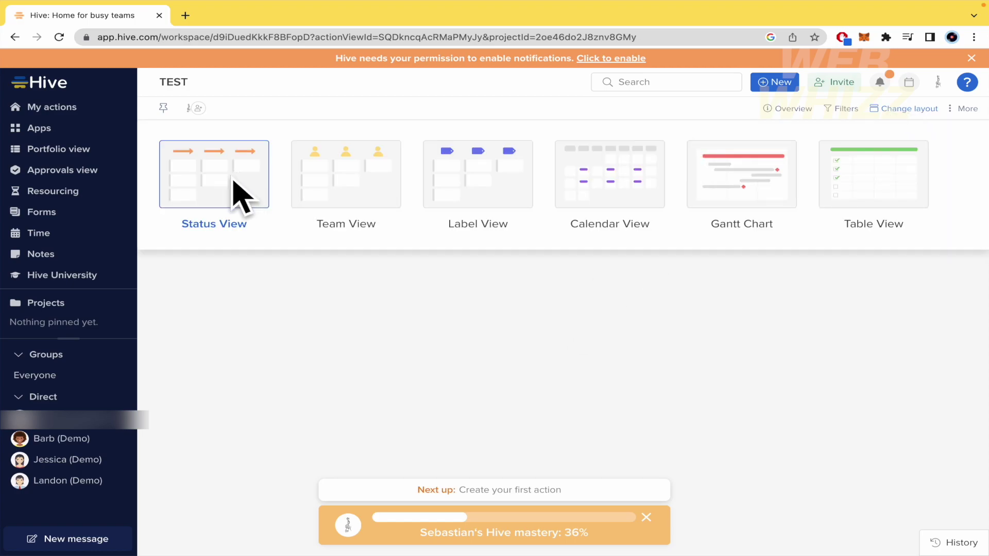
pyautogui.click(236, 225)
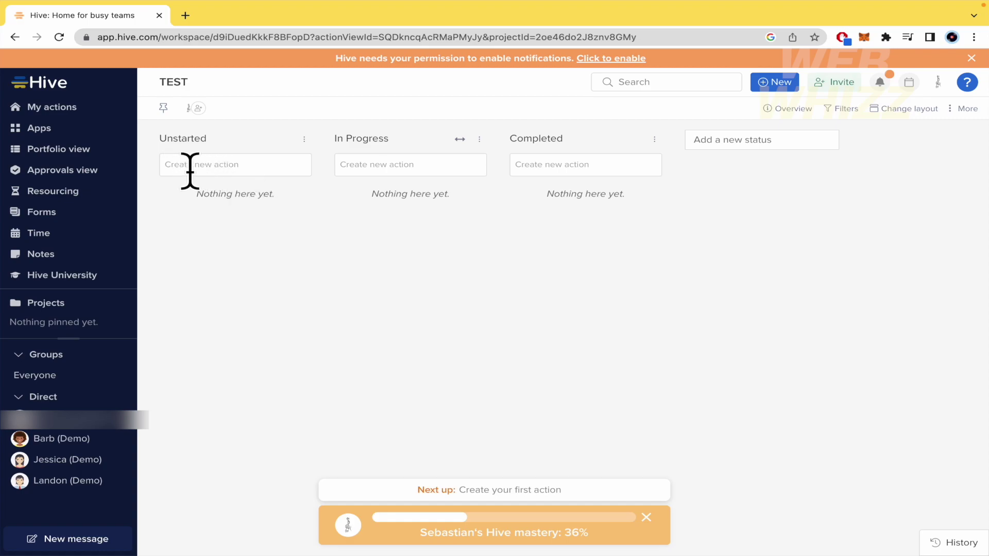
# Step: Create a new action in the TEST project titled BEES
pyautogui.click(771, 83)
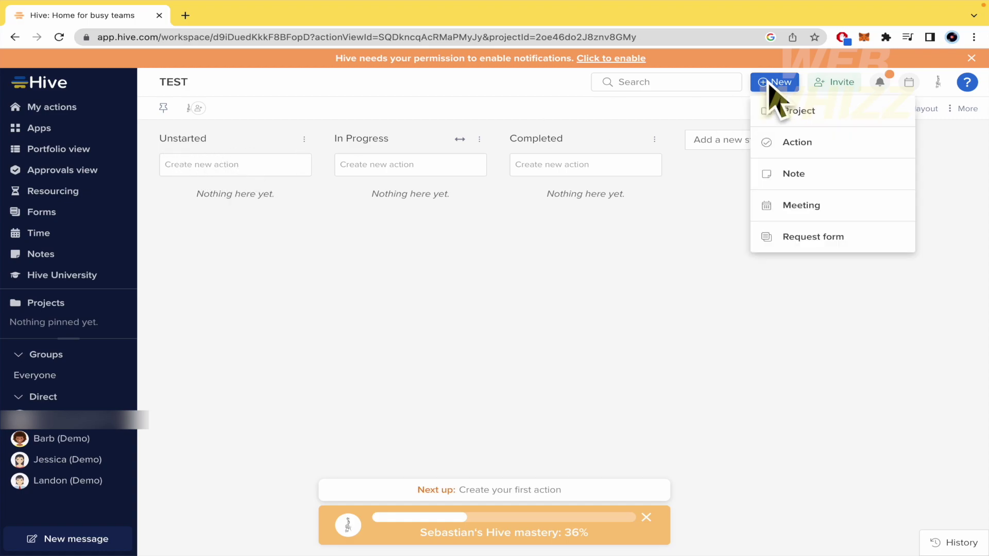
pyautogui.click(794, 147)
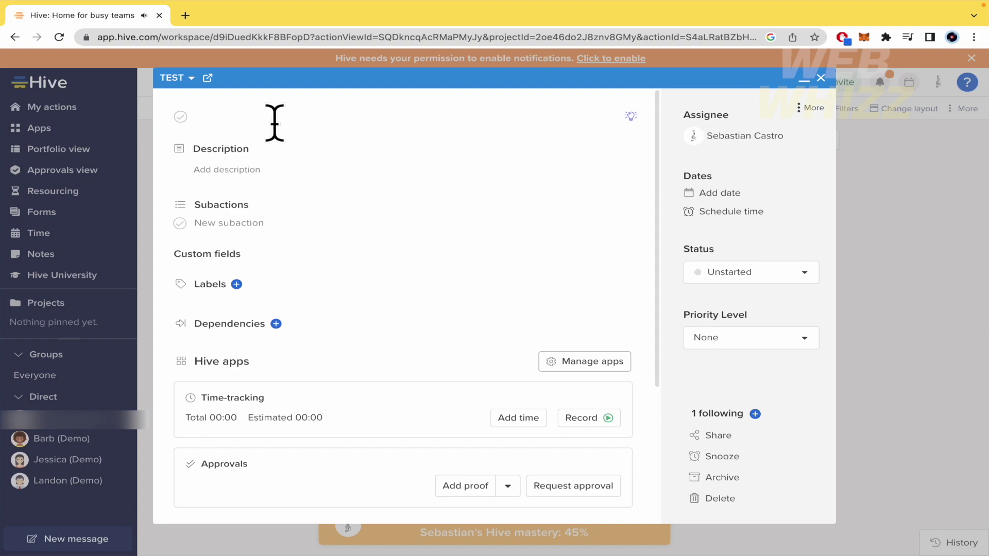
pyautogui.write('BEES')
pyautogui.scroll(-1, 369, 258)
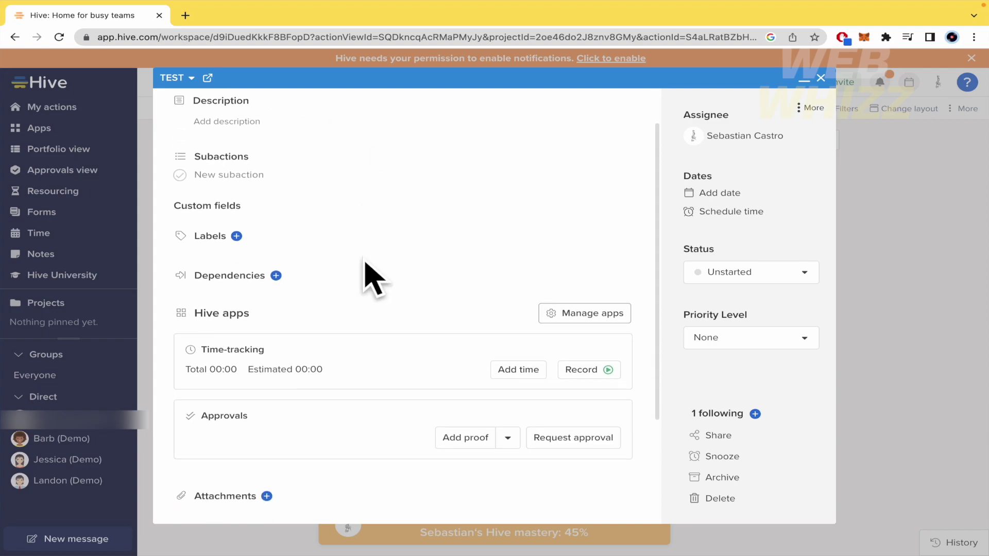
pyautogui.scroll(1, 366, 267)
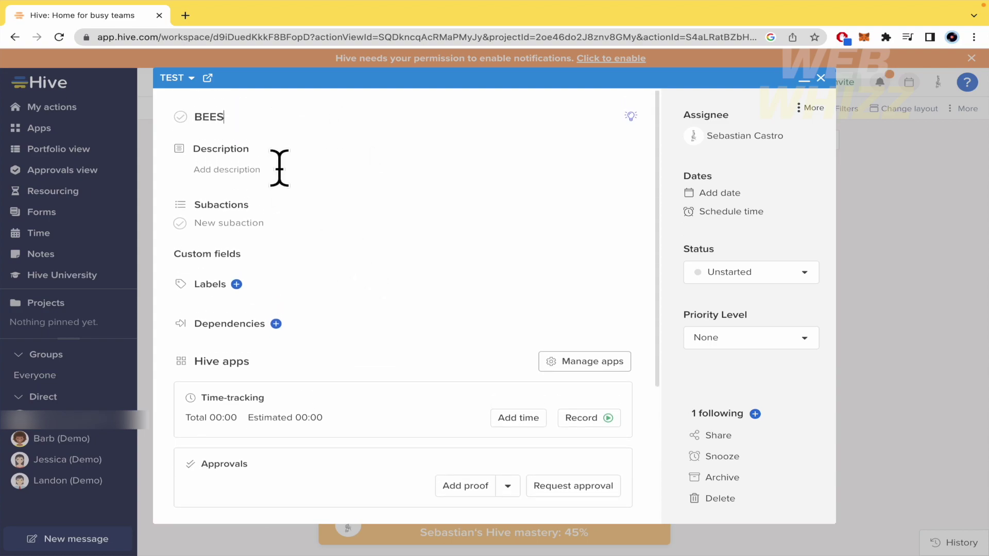
pyautogui.scroll(-1, 343, 198)
pyautogui.scroll(-1, 322, 216)
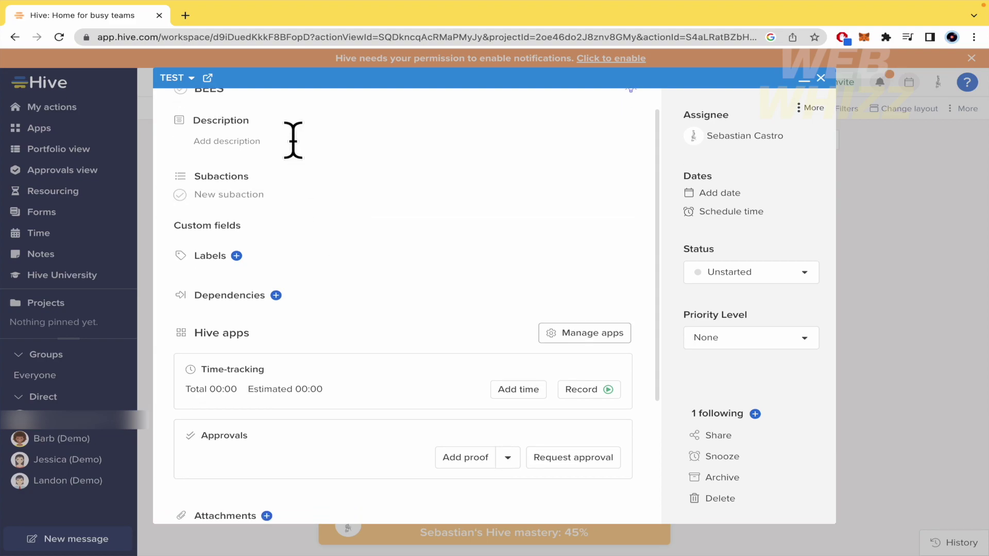
pyautogui.scroll(1, 296, 150)
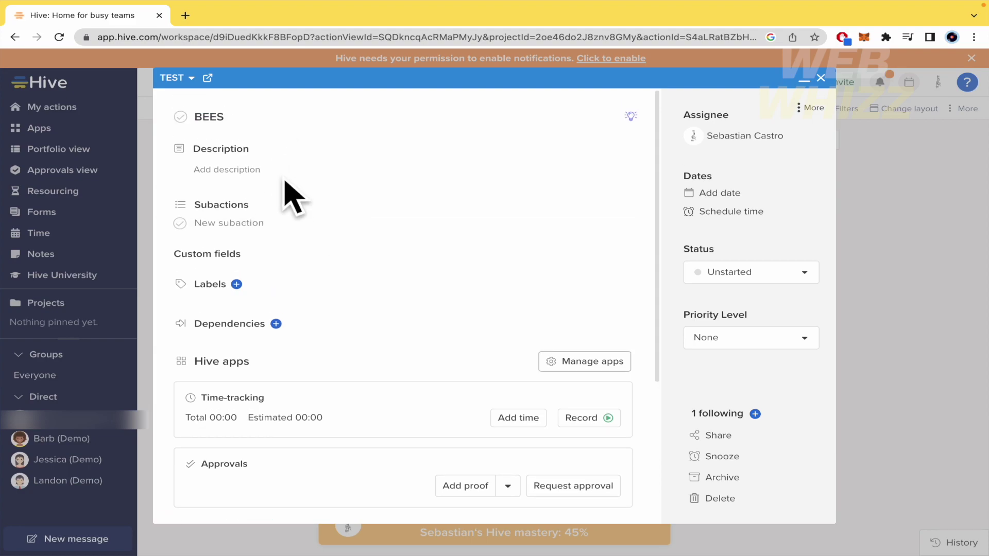
# Step: Give BEES the description 'I need this video to be around 10 minutes' and a 15-second-take subaction
pyautogui.click(271, 170)
pyautogui.write('I need this video to be around 10 minutes')
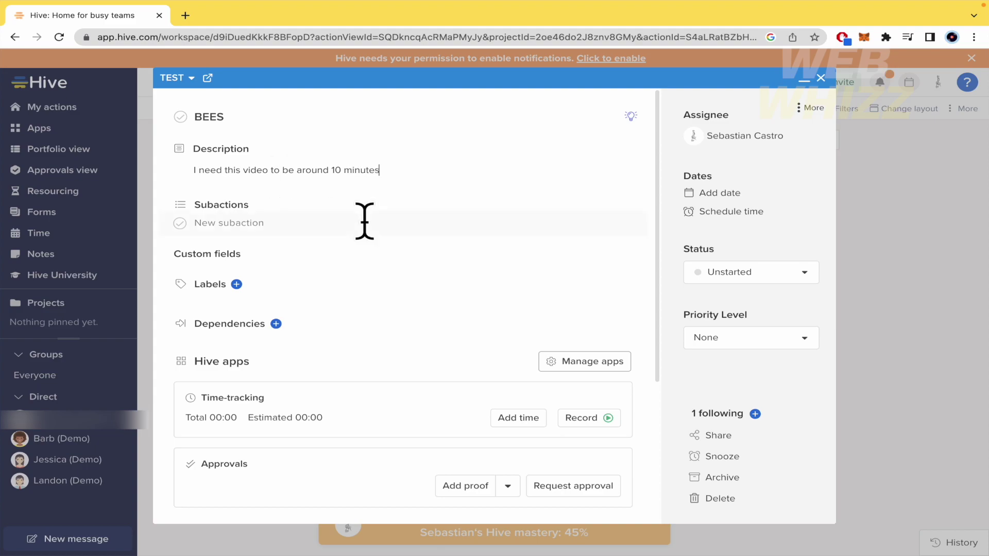
pyautogui.scroll(-3, 365, 221)
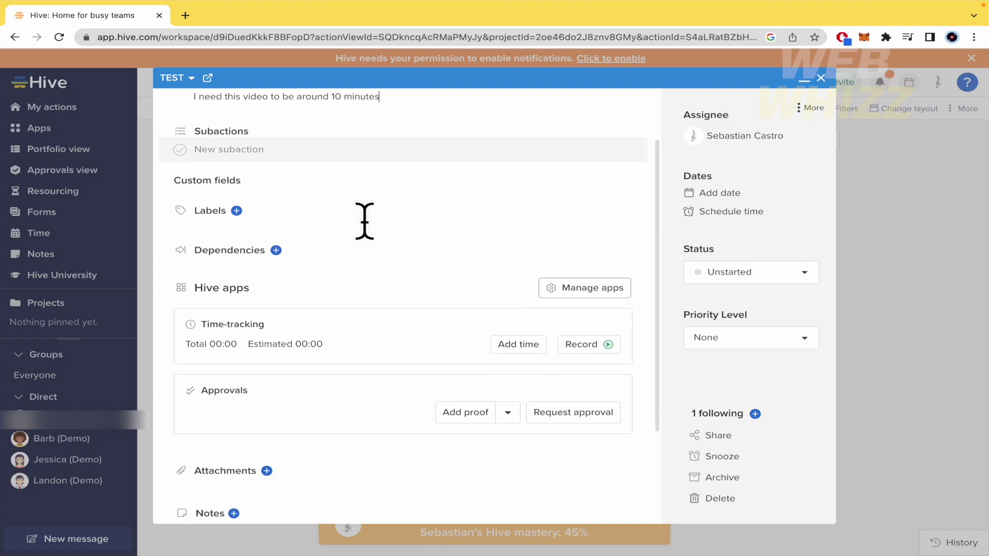
pyautogui.click(356, 148)
pyautogui.write('please')
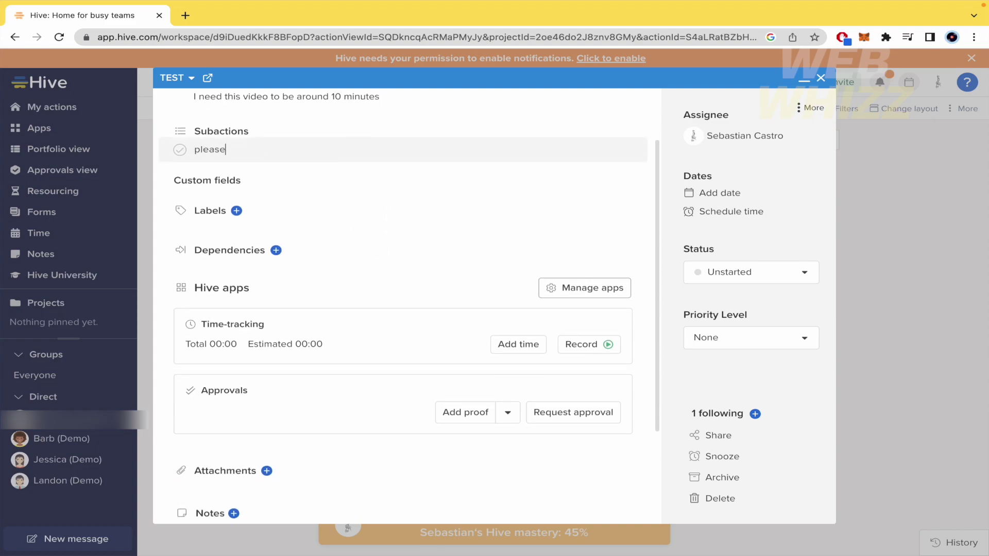
pyautogui.write(', each take must to be around 15 sec')
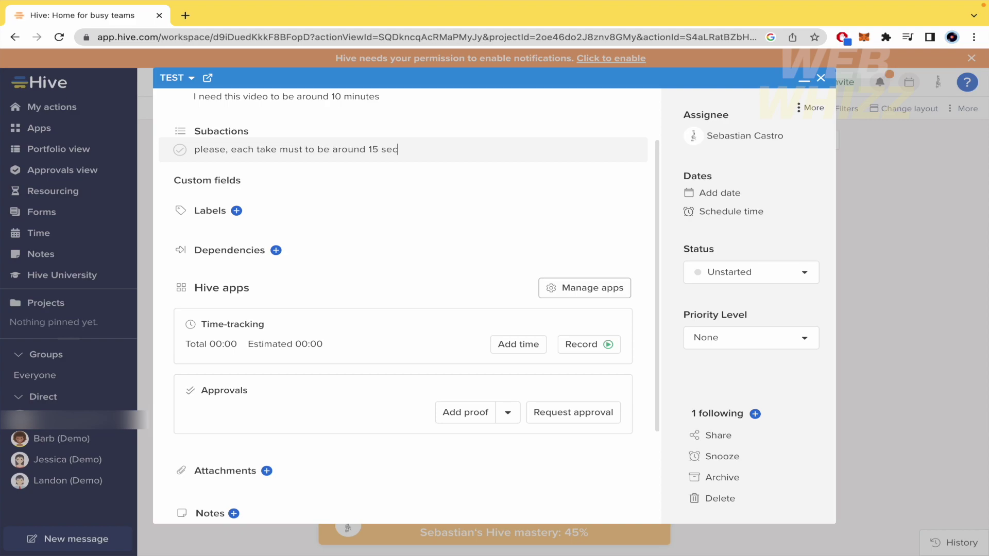
pyautogui.write('onds')
pyautogui.press('Return')
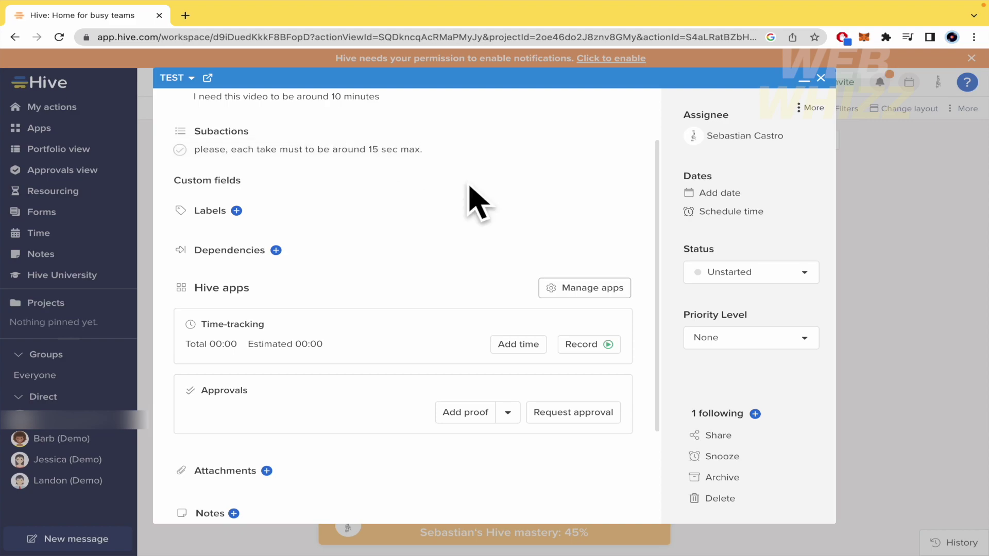
pyautogui.scroll(-2, 482, 268)
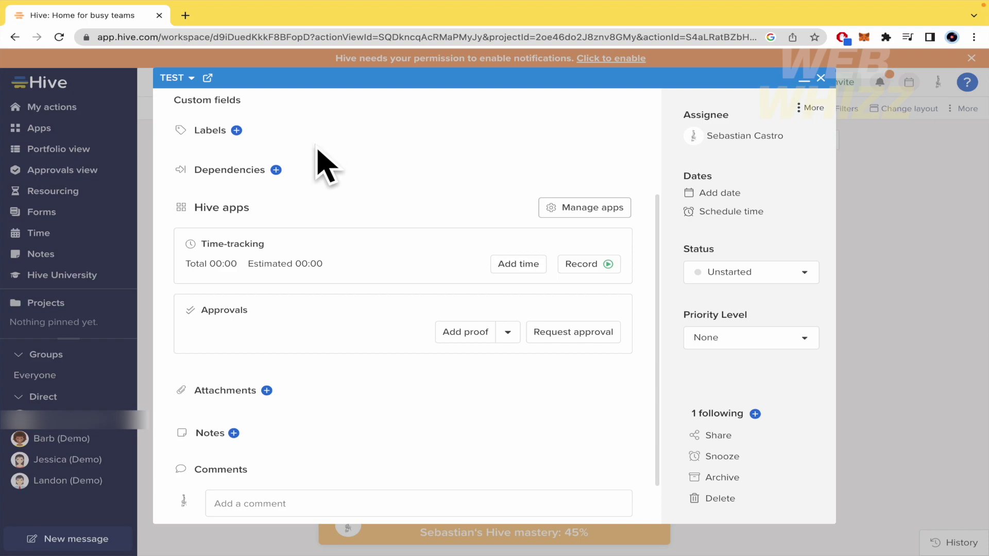
# Step: Open the Add dependency picker for BEES, then dismiss it without linking any action
pyautogui.click(276, 170)
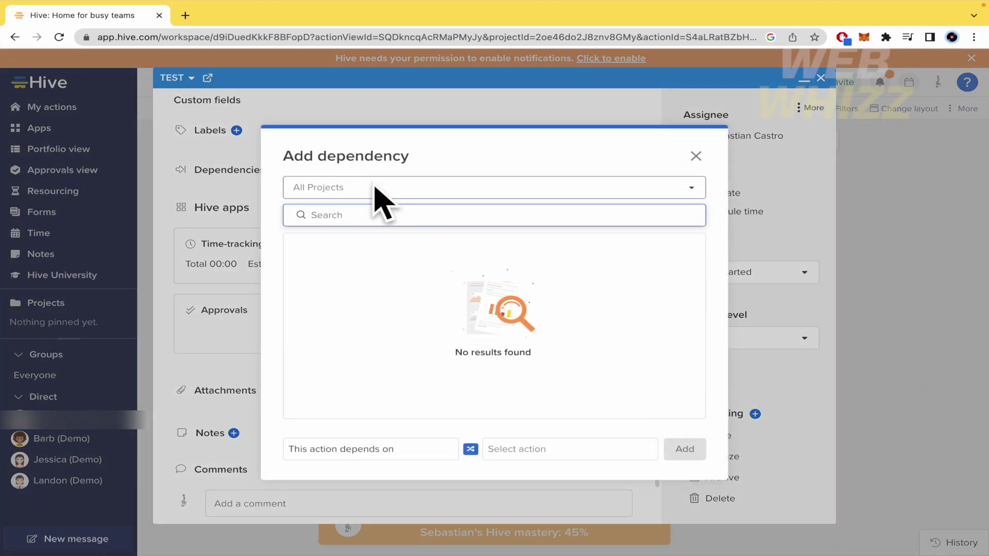
pyautogui.click(549, 191)
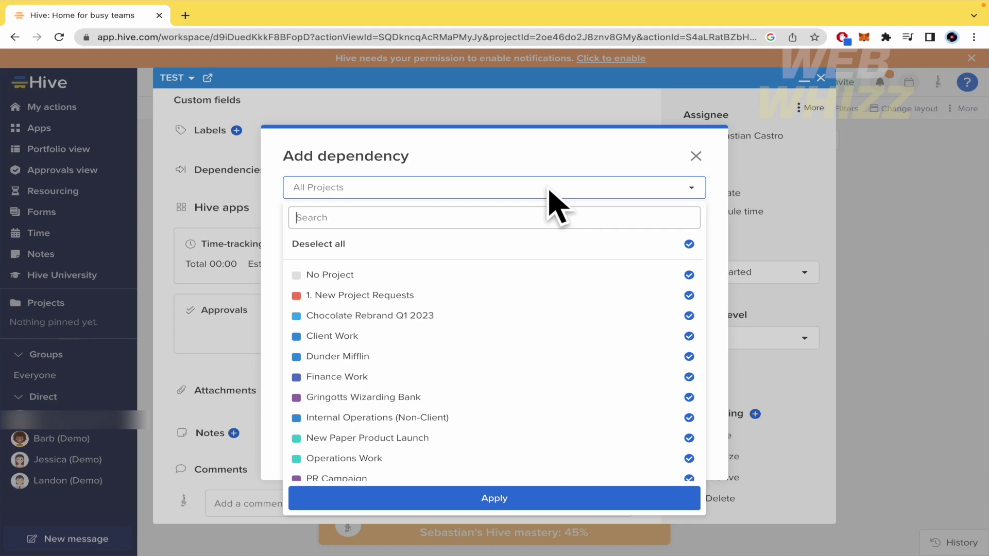
pyautogui.click(694, 158)
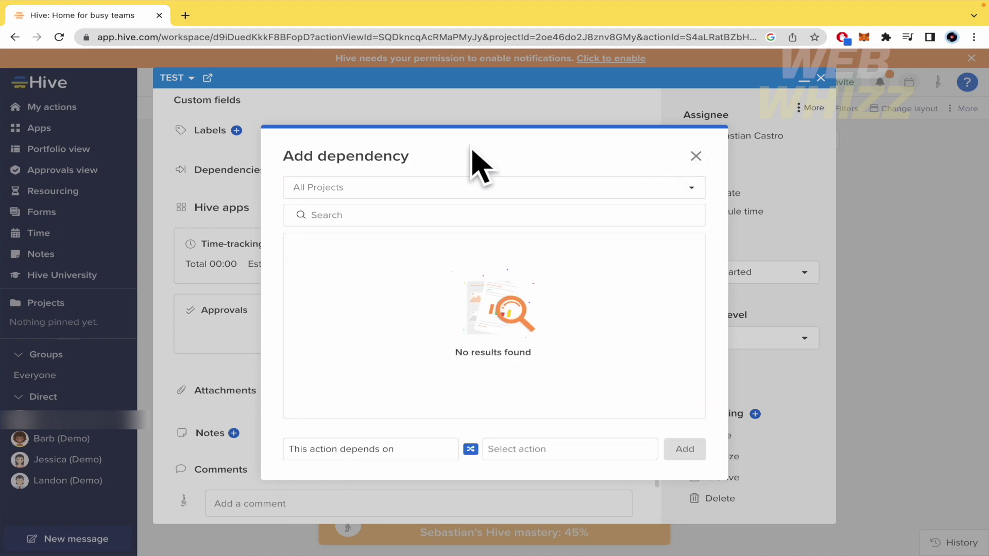
pyautogui.click(696, 157)
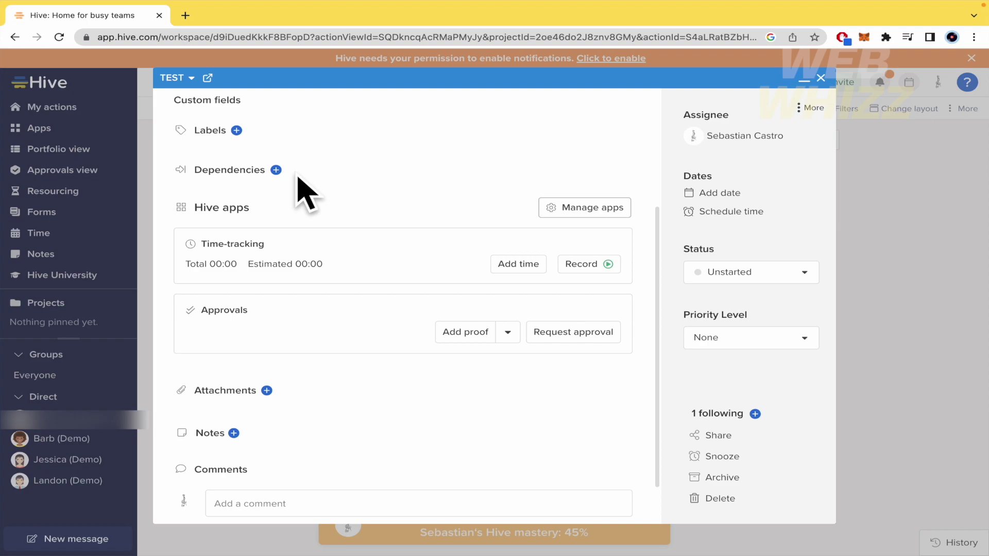
pyautogui.scroll(4, 301, 188)
pyautogui.scroll(-4, 298, 152)
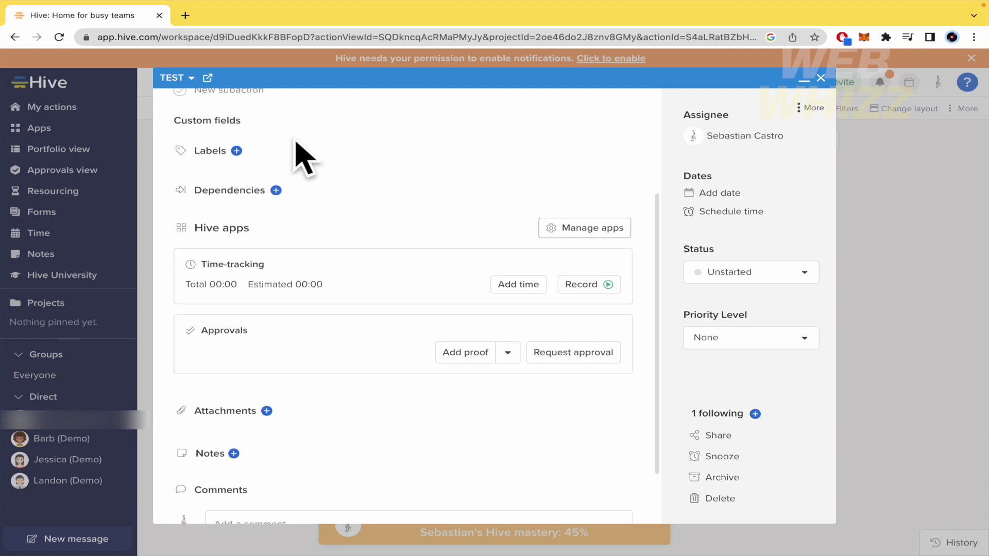
pyautogui.scroll(-3, 364, 214)
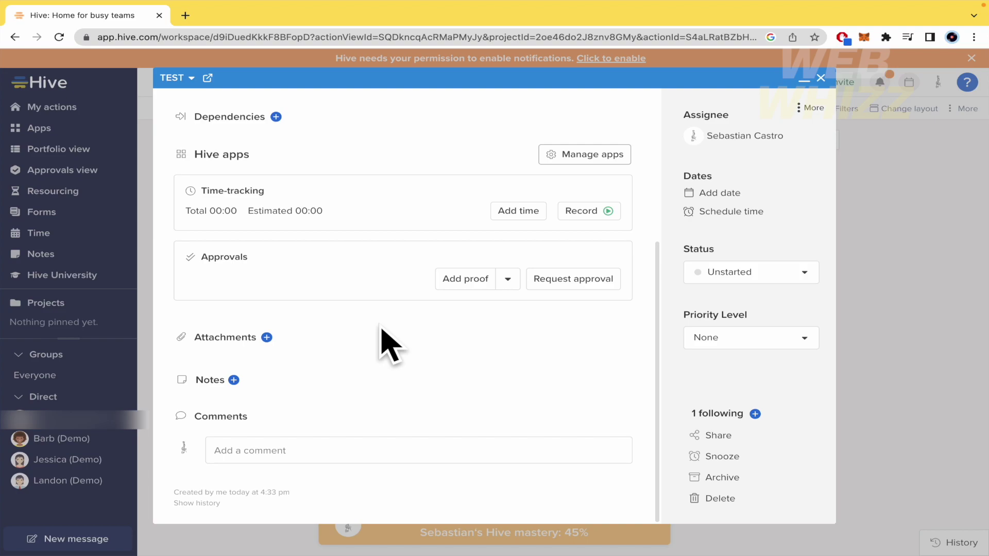
pyautogui.click(792, 289)
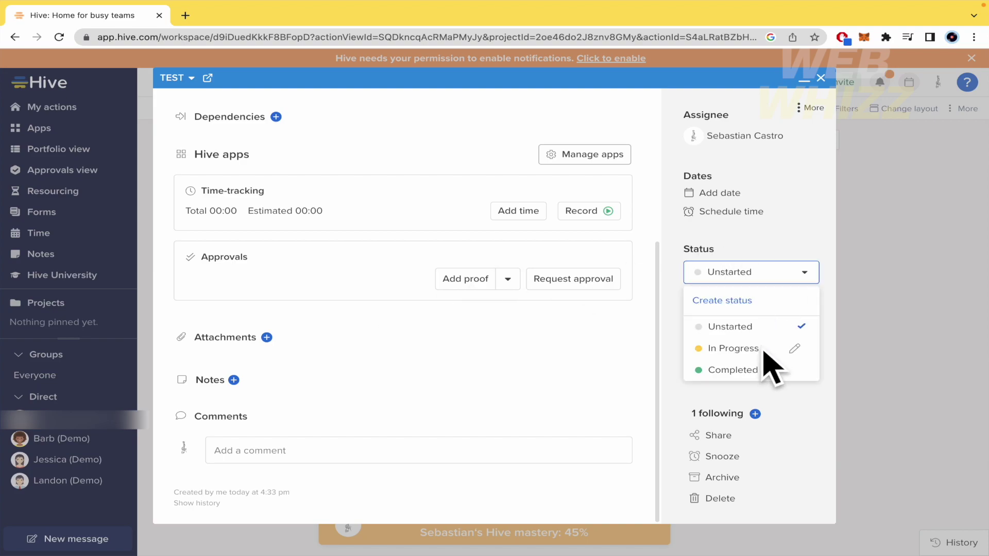
pyautogui.click(810, 221)
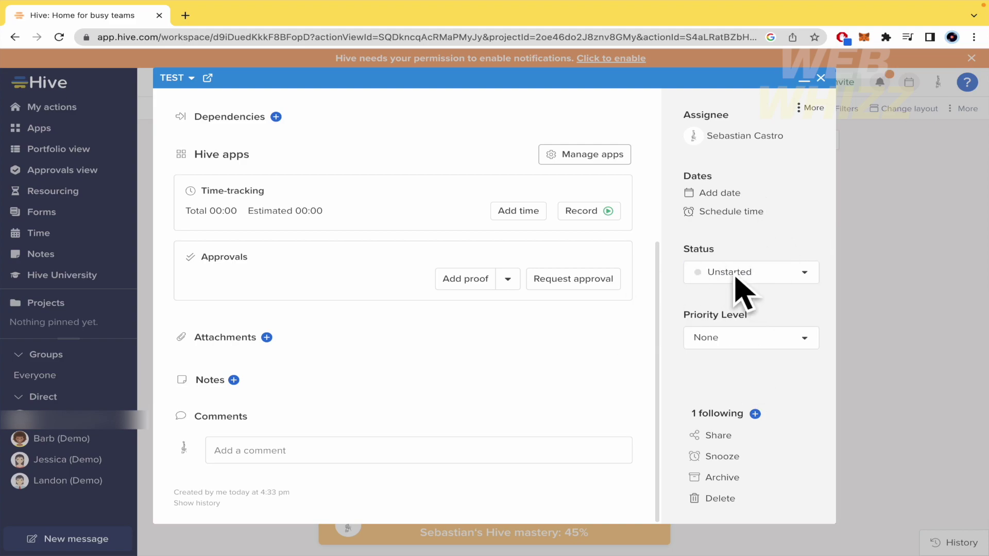
pyautogui.scroll(5, 624, 329)
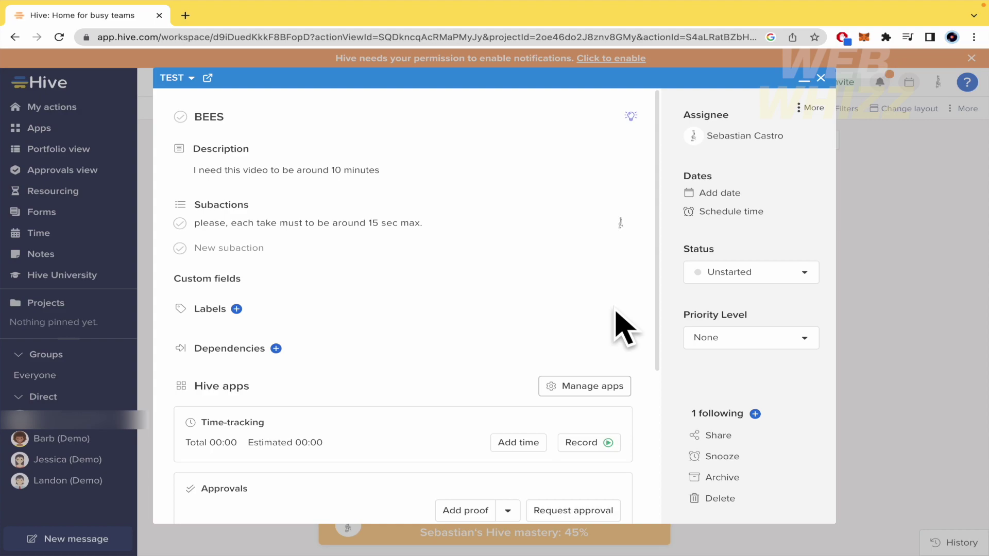
# Step: Move the BEES card from Unstarted to In Progress, updating its subactions too
pyautogui.click(821, 78)
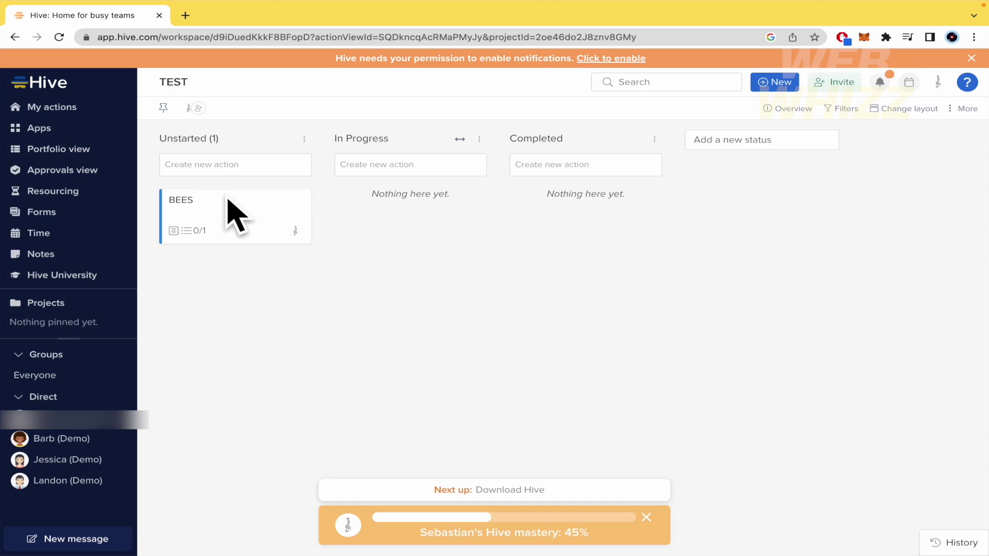
pyautogui.moveTo(229, 201); pyautogui.dragTo(406, 221)
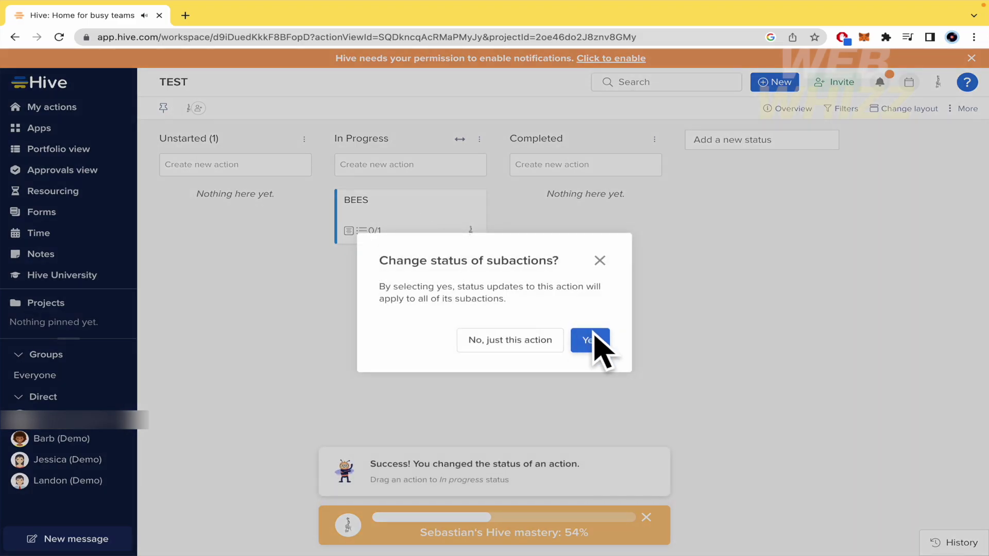
pyautogui.click(589, 341)
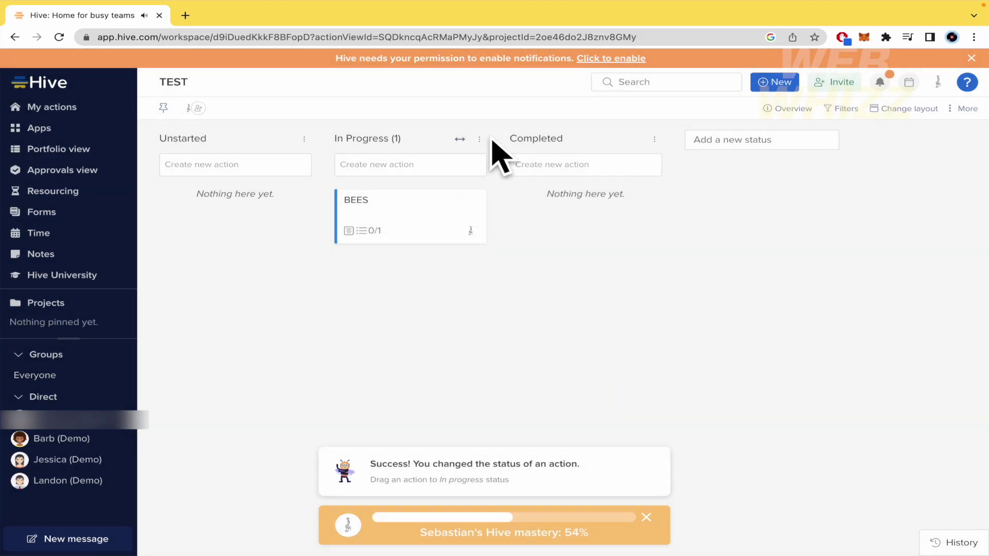
# Step: Add a PHOTOS status column to the TEST board
pyautogui.click(759, 147)
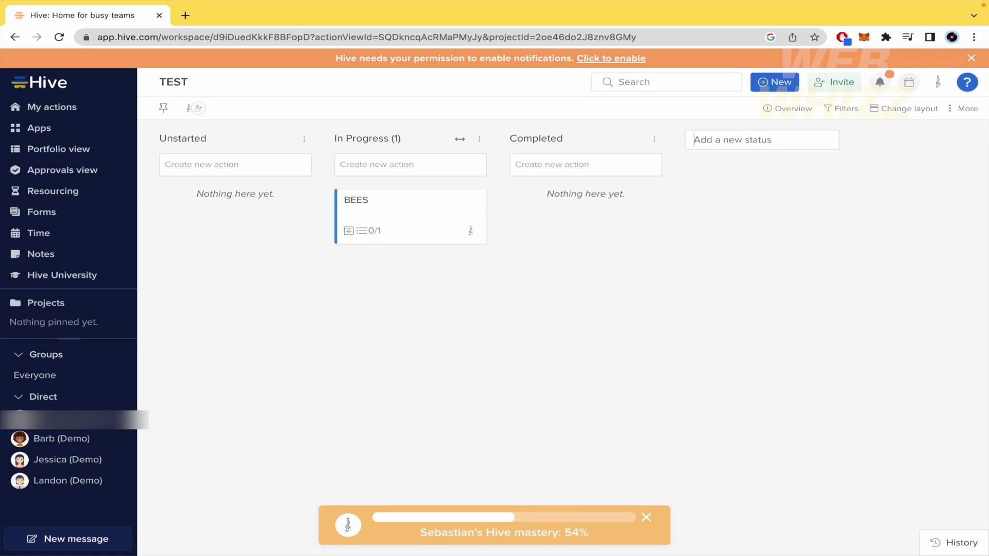
pyautogui.write('P')
pyautogui.press('BackSpace')
pyautogui.write('PHOSTOS')
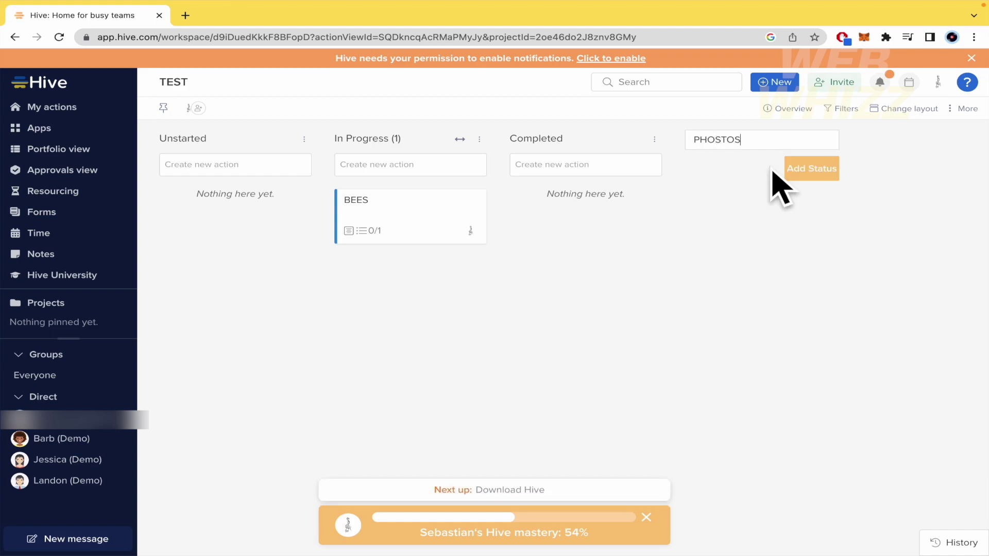
pyautogui.click(736, 140)
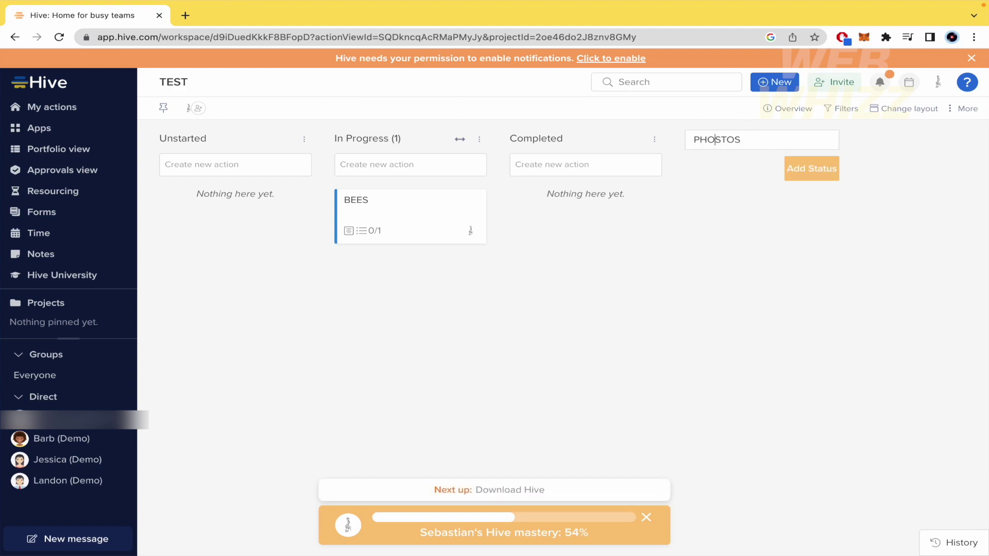
pyautogui.press('BackSpace')
pyautogui.click(807, 175)
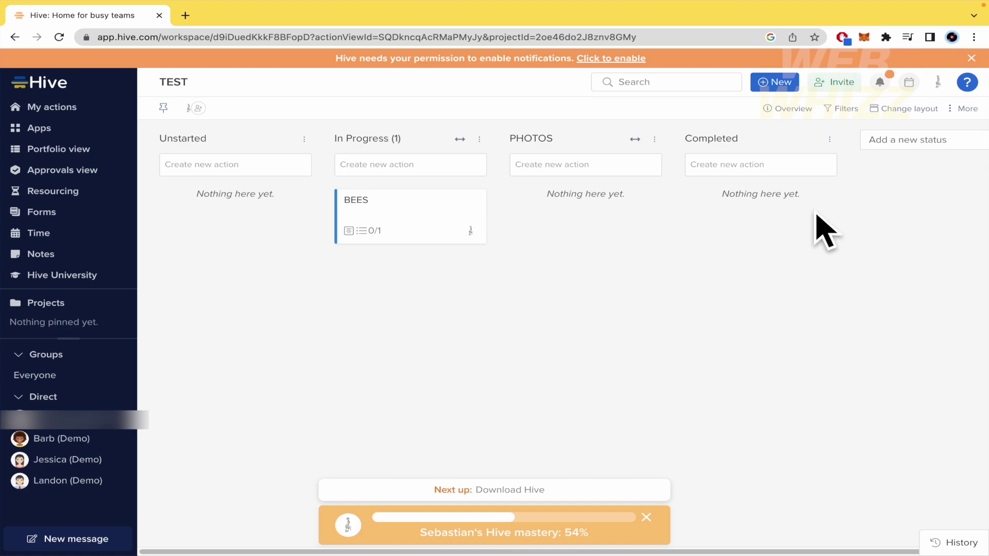
# Step: Add a VIDEO EDITING status column and position it after PHOTOS
pyautogui.click(912, 144)
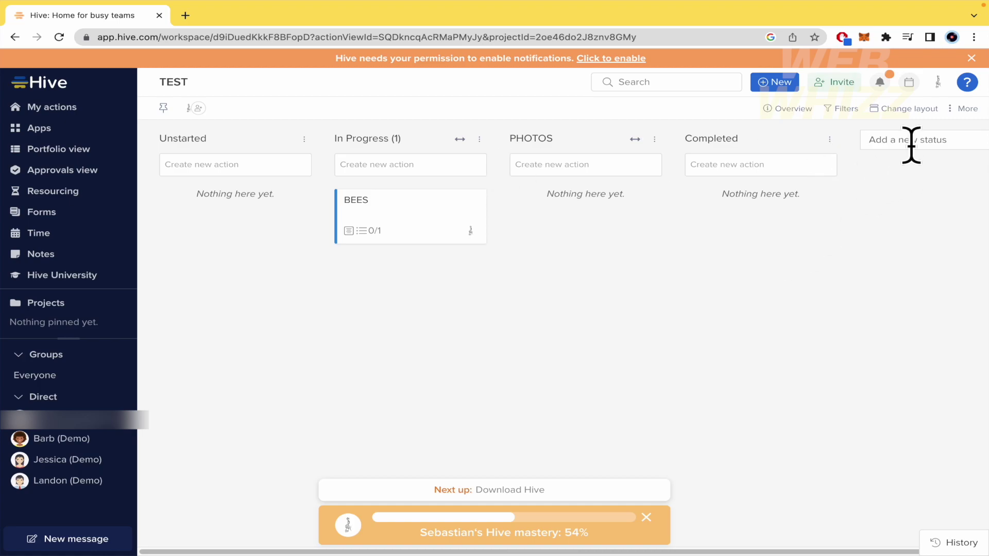
pyautogui.write('VIDEO EDITION')
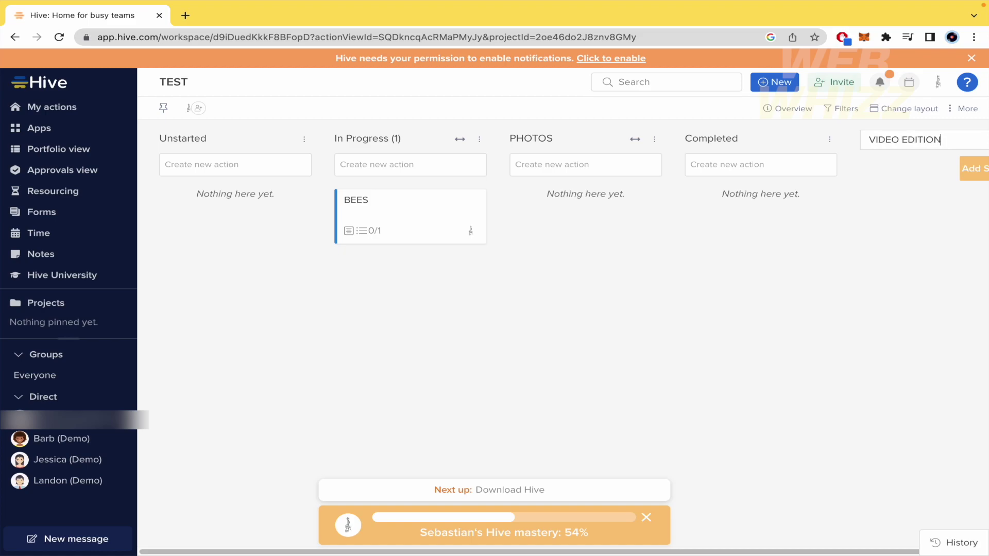
pyautogui.press('BackSpace')
pyautogui.press('BackSpace')
pyautogui.write('NG')
pyautogui.click(975, 168)
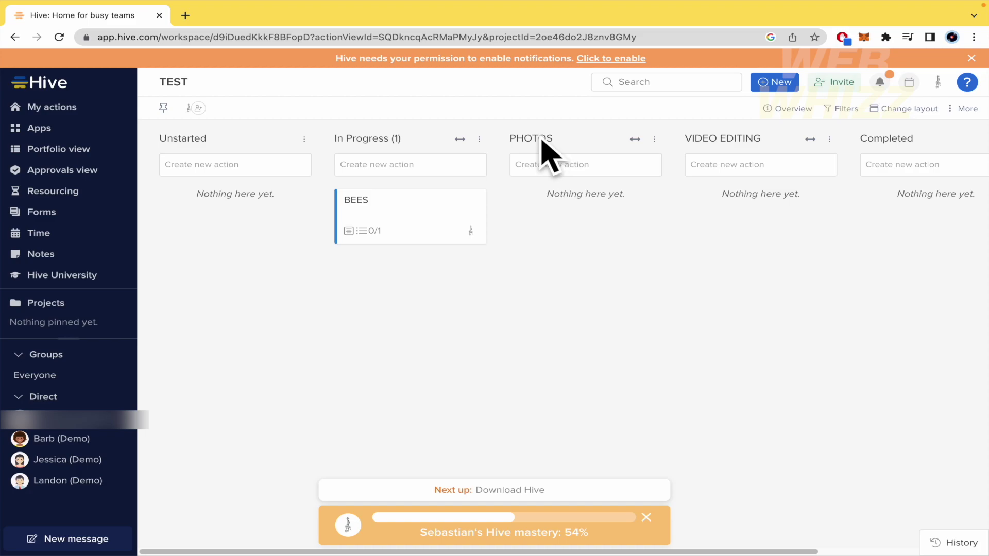
pyautogui.moveTo(812, 147); pyautogui.dragTo(681, 142)
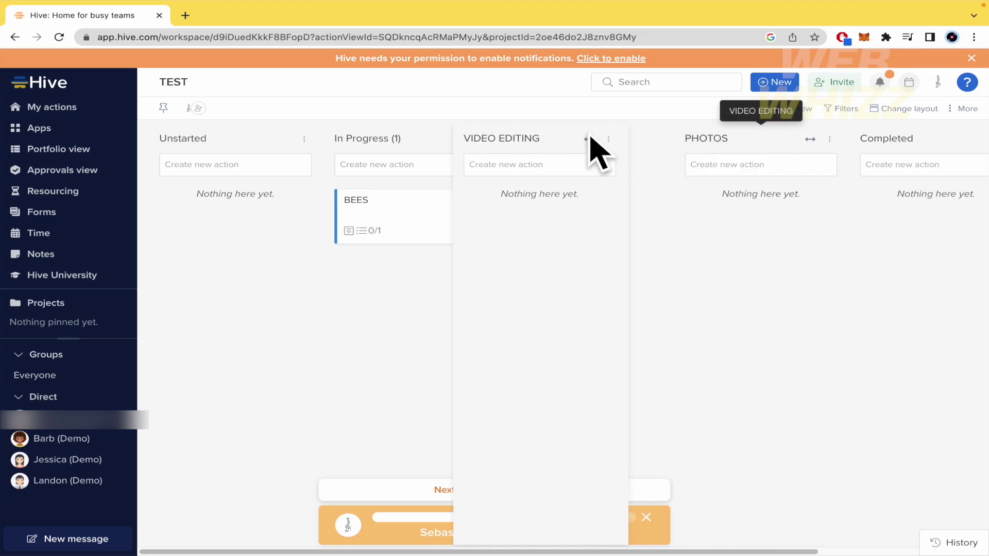
pyautogui.moveTo(590, 138); pyautogui.dragTo(788, 173)
# Step: Add a Thumbnail status column after VIDEO EDITING
pyautogui.hscroll(5, 786, 234)
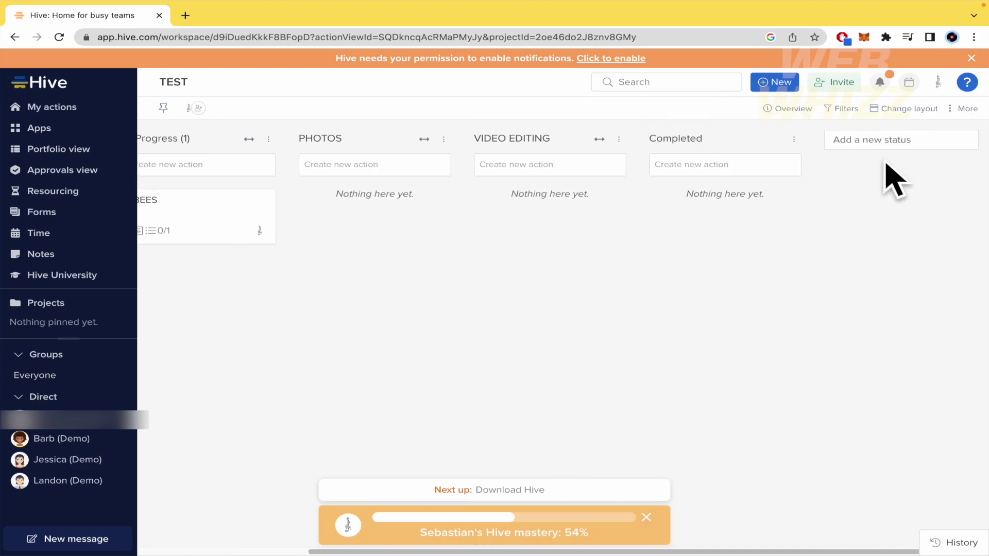
pyautogui.click(897, 144)
pyautogui.write('Thurs')
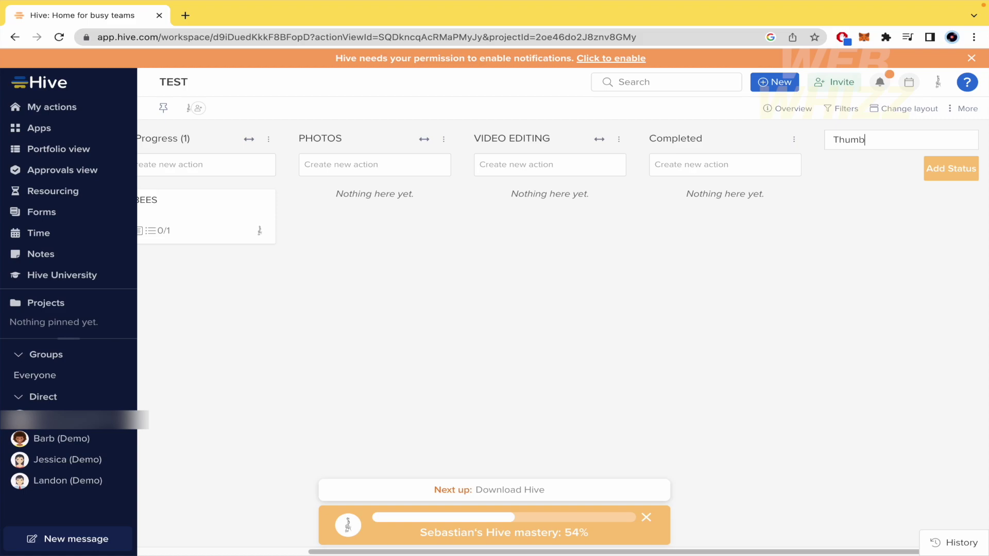
pyautogui.press('BackSpace')
pyautogui.press('BackSpace')
pyautogui.write('mbnail')
pyautogui.click(953, 168)
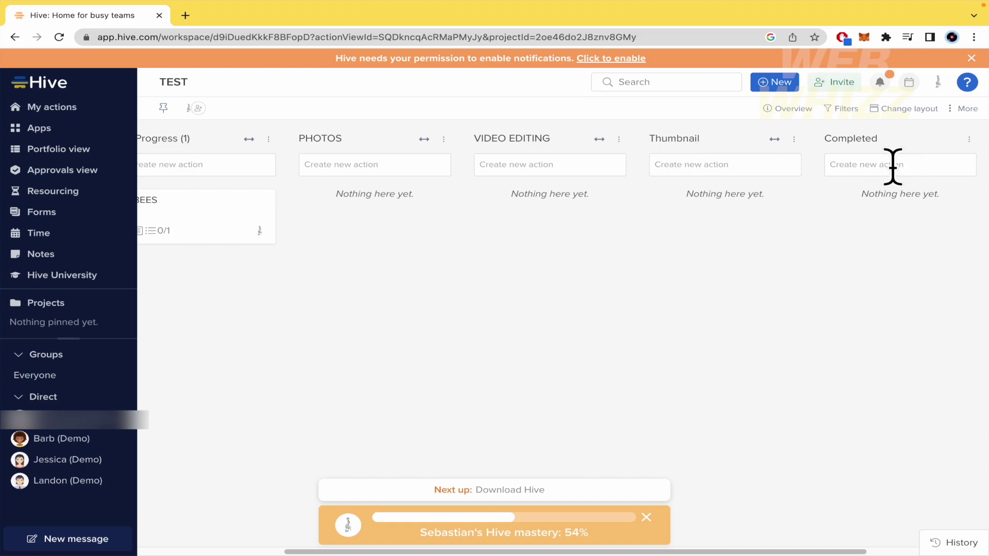
pyautogui.hscroll(3, 893, 167)
pyautogui.click(773, 166)
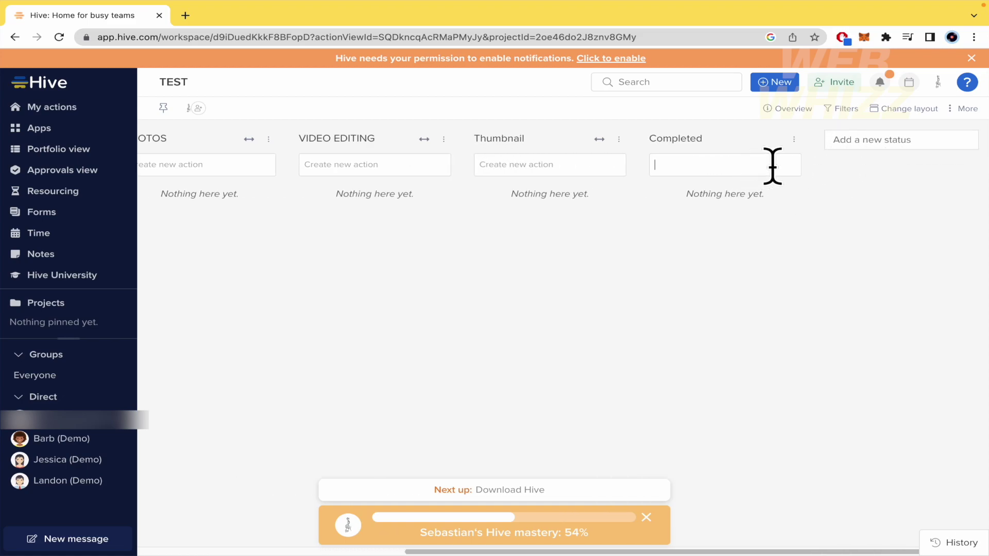
pyautogui.hscroll(-6, 762, 293)
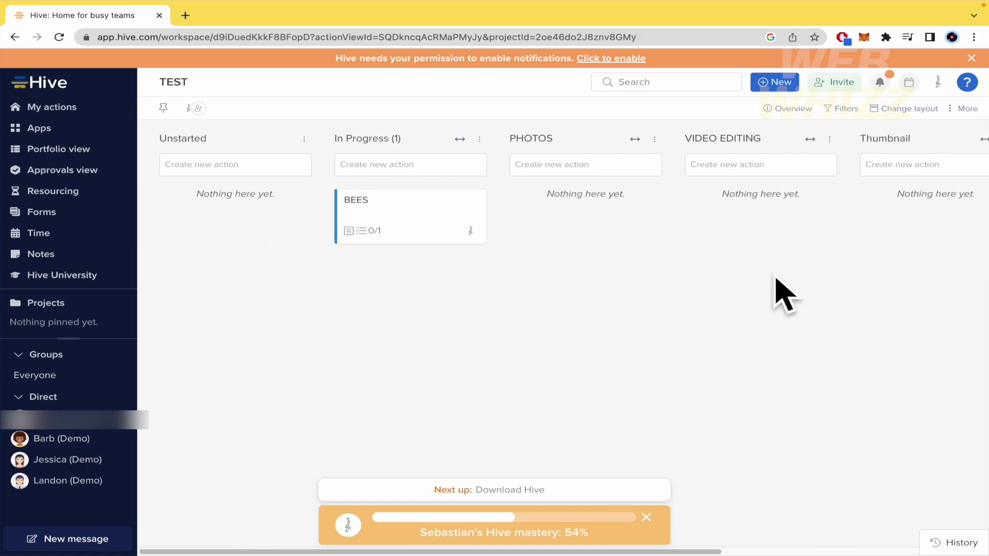
# Step: Move BEES into PHOTOS, then into VIDEO EDITING, updating its subactions each time
pyautogui.hscroll(4, 773, 292)
pyautogui.hscroll(-5, 360, 242)
pyautogui.hscroll(4, 561, 276)
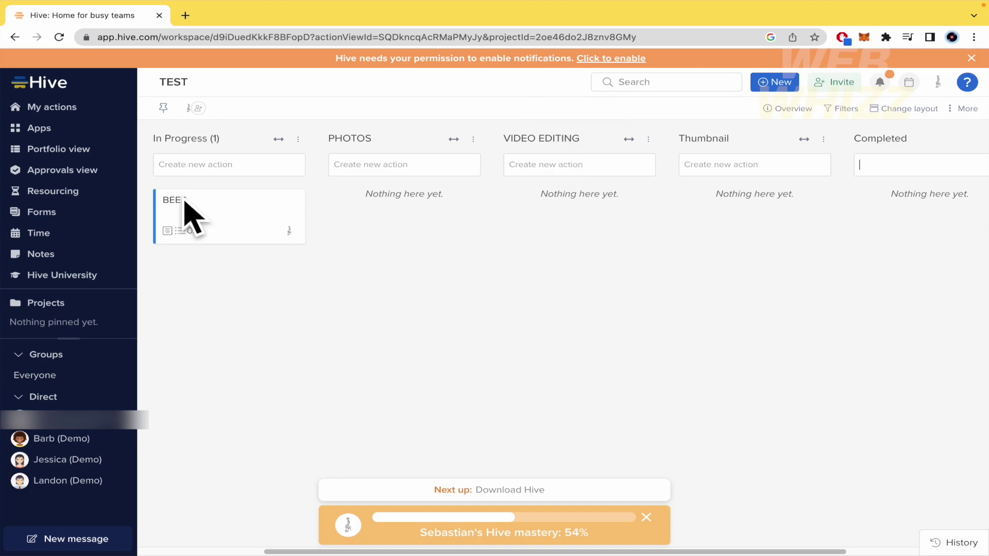
pyautogui.moveTo(185, 205); pyautogui.dragTo(376, 220)
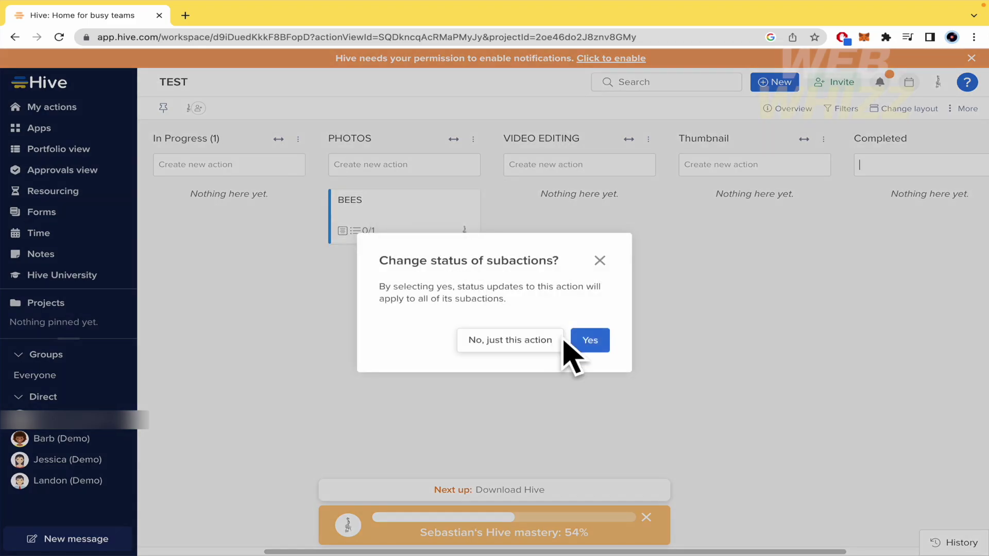
pyautogui.click(591, 340)
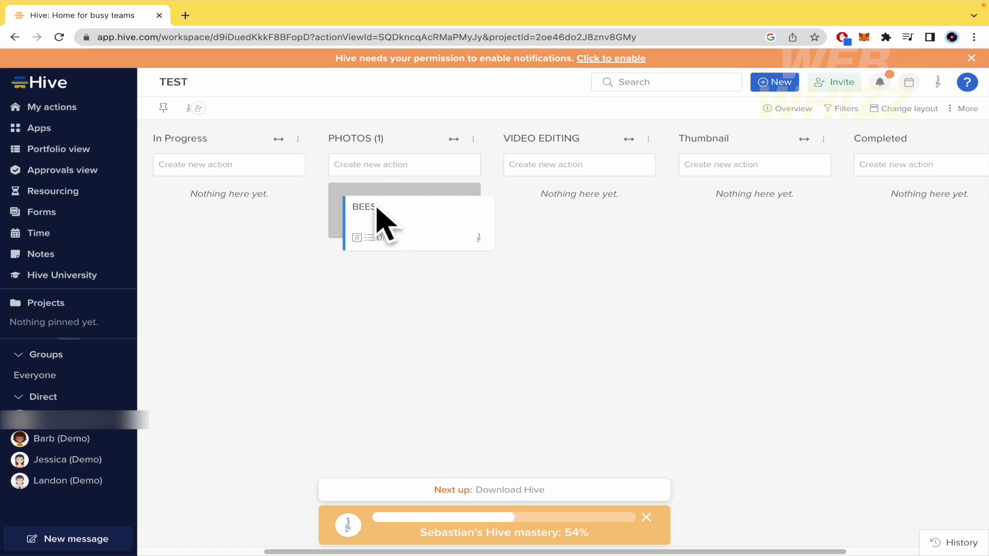
pyautogui.moveTo(360, 203); pyautogui.dragTo(548, 212)
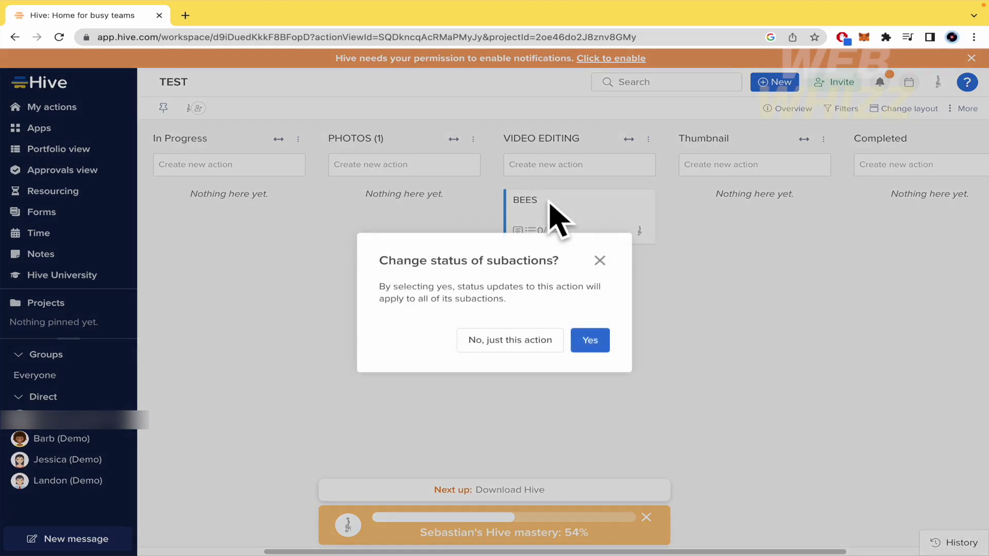
pyautogui.click(599, 343)
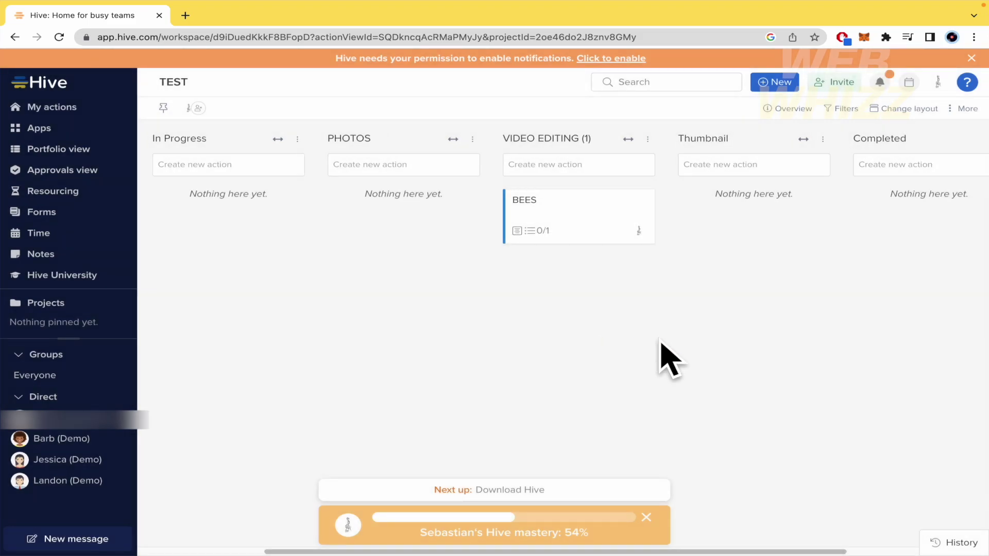
pyautogui.hscroll(4, 669, 359)
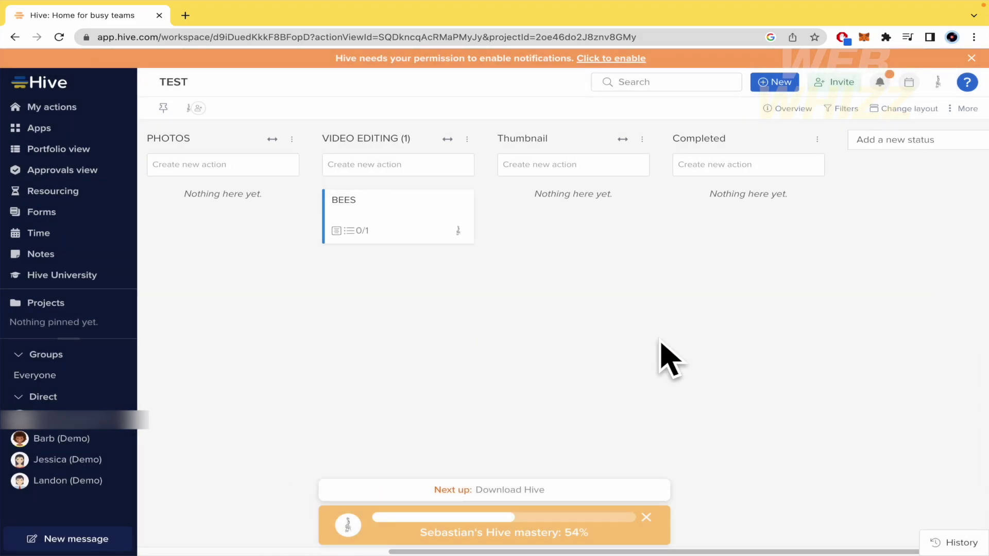
# Step: Add a VOICEOVER status column and place it right after PHOTOS
pyautogui.click(915, 138)
pyautogui.write('VOIC')
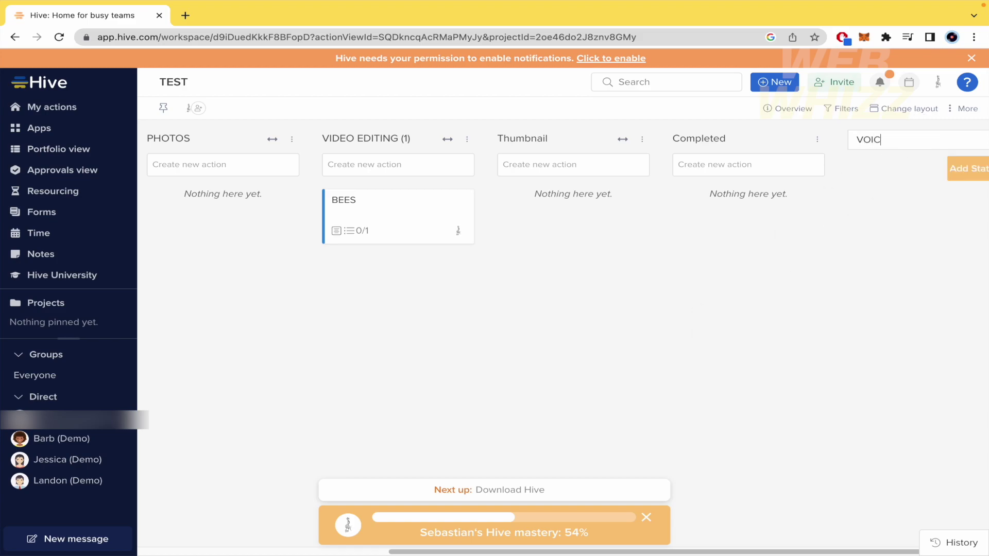
pyautogui.write('EOVER')
pyautogui.click(975, 172)
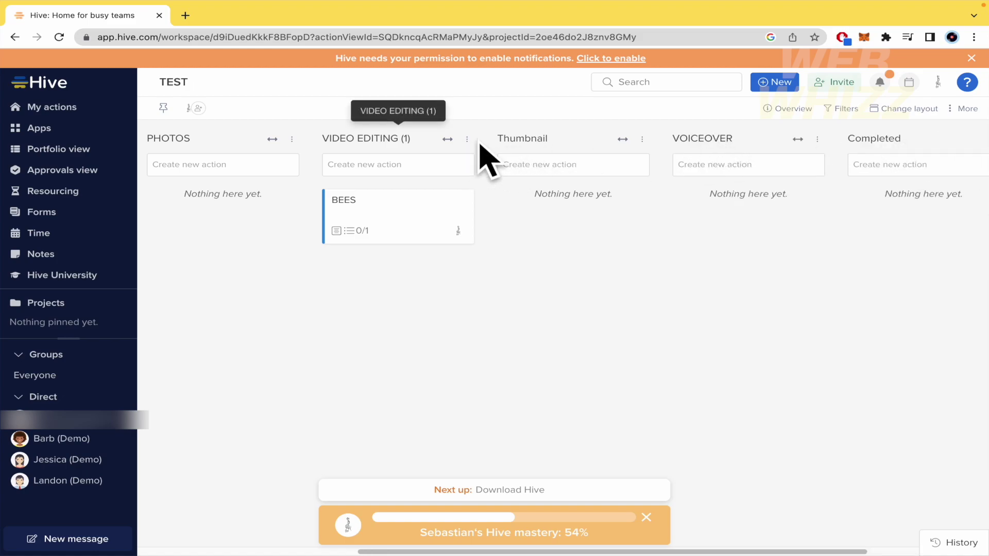
pyautogui.moveTo(794, 144); pyautogui.dragTo(394, 154)
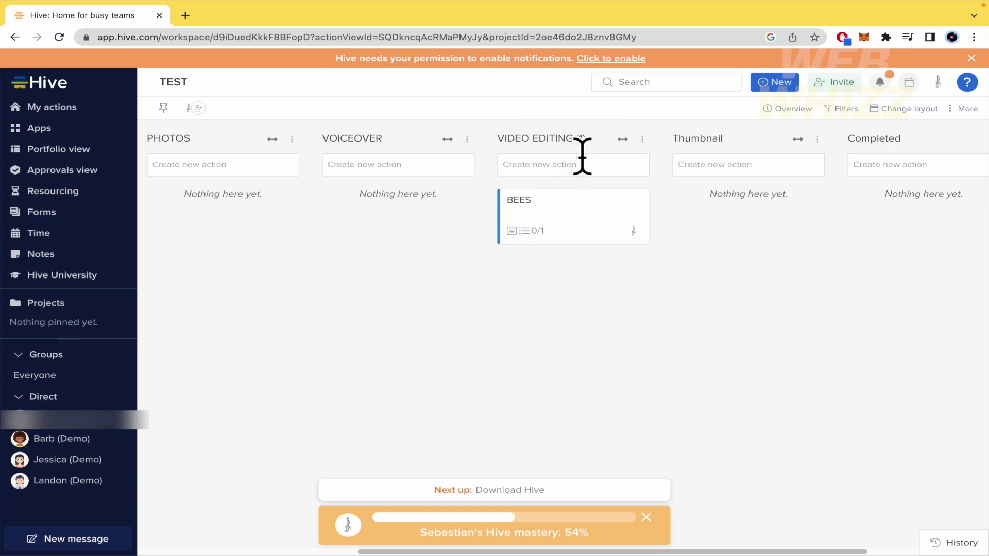
# Step: Move BEES into Thumbnail, then into Completed, marking its subaction done
pyautogui.moveTo(530, 209); pyautogui.dragTo(747, 214)
pyautogui.click(589, 341)
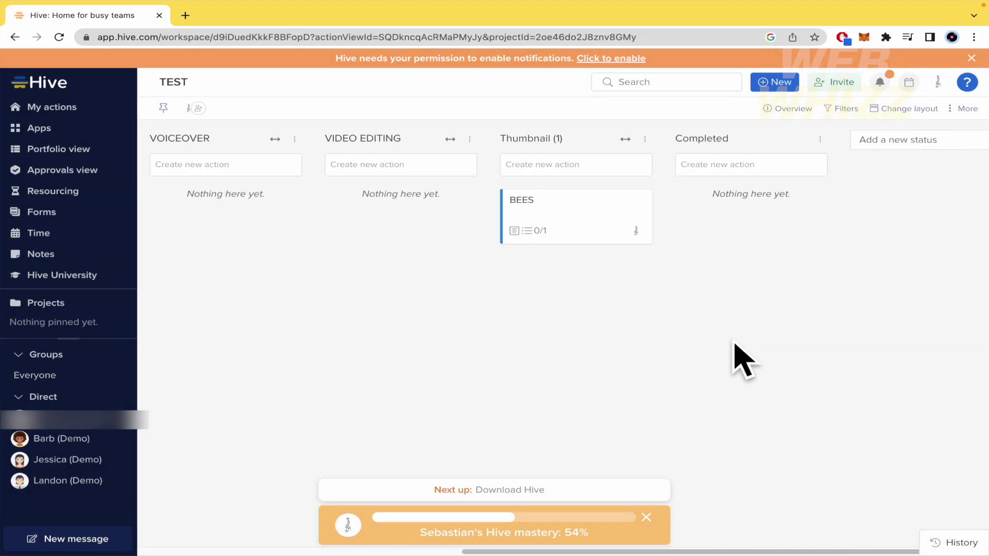
pyautogui.moveTo(570, 212); pyautogui.dragTo(761, 215)
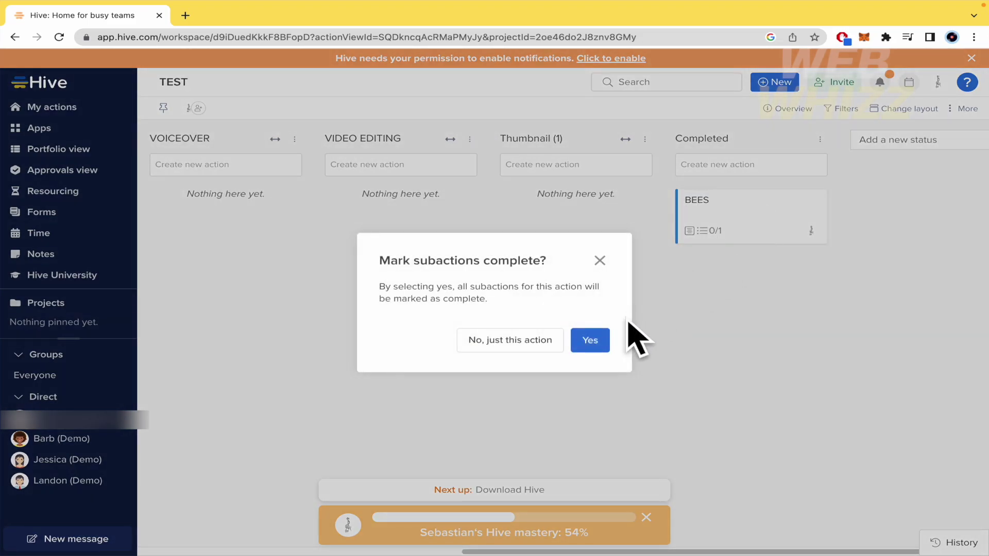
pyautogui.click(591, 341)
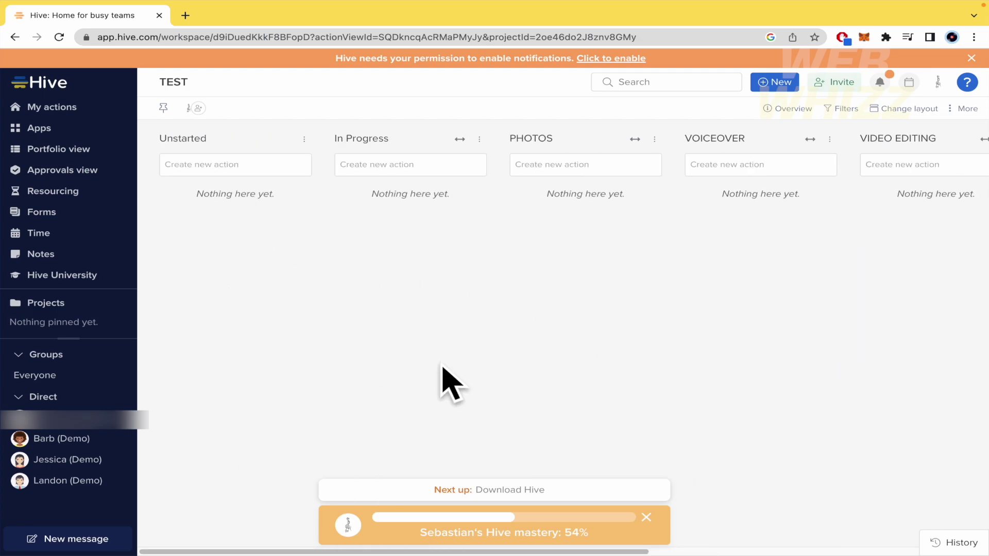
pyautogui.hscroll(7, 443, 367)
pyautogui.hscroll(-7, 443, 367)
pyautogui.hscroll(3, 477, 331)
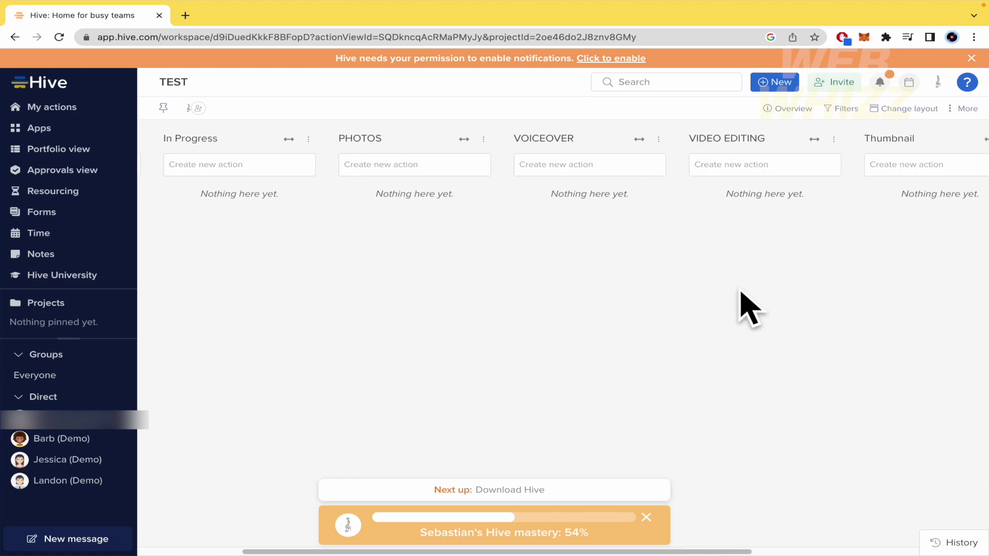
pyautogui.hscroll(6, 742, 295)
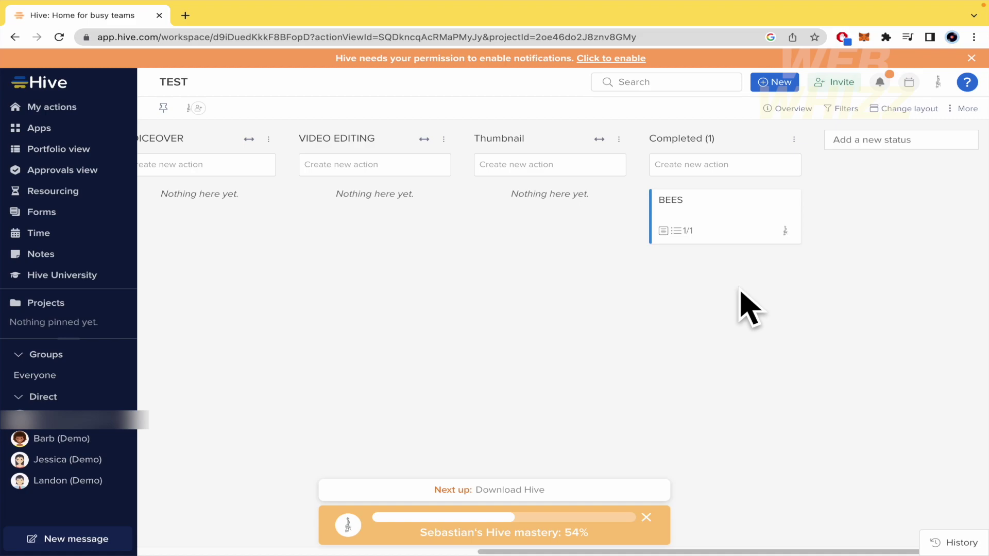
pyautogui.hscroll(-9, 566, 299)
pyautogui.hscroll(6, 565, 299)
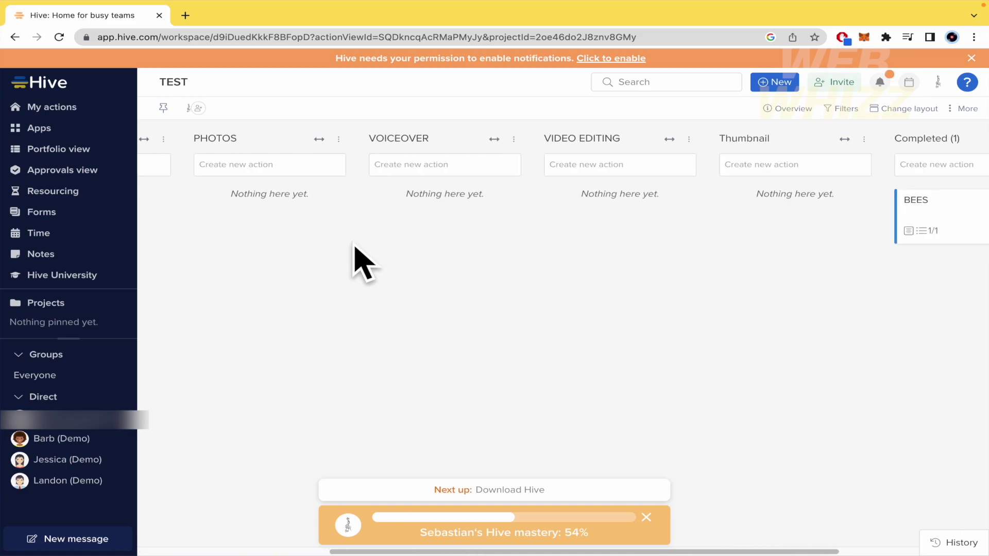
pyautogui.hscroll(4, 634, 419)
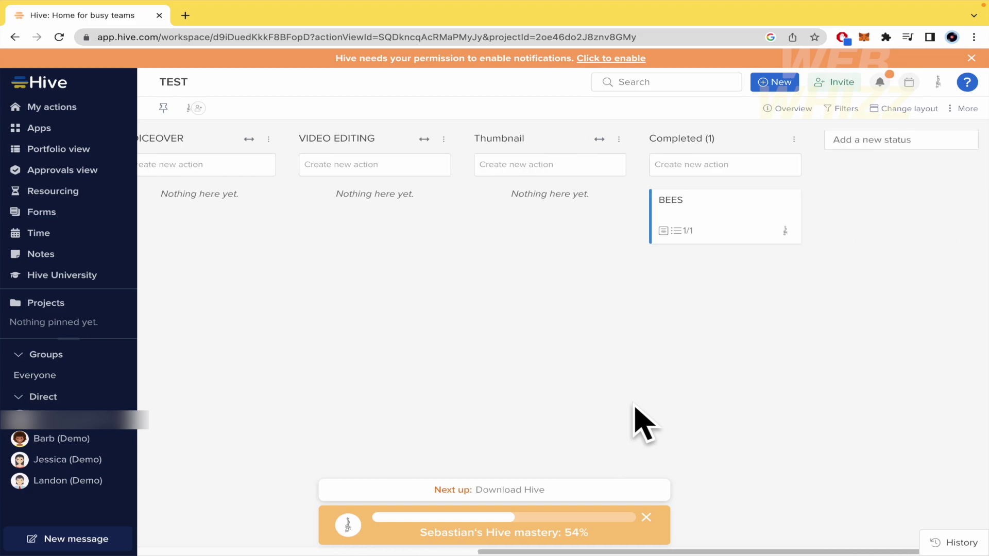
# Step: Post a comment on BEES saying photos were hard and asking to check videos 1 - 10
pyautogui.click(711, 227)
pyautogui.scroll(-5, 427, 293)
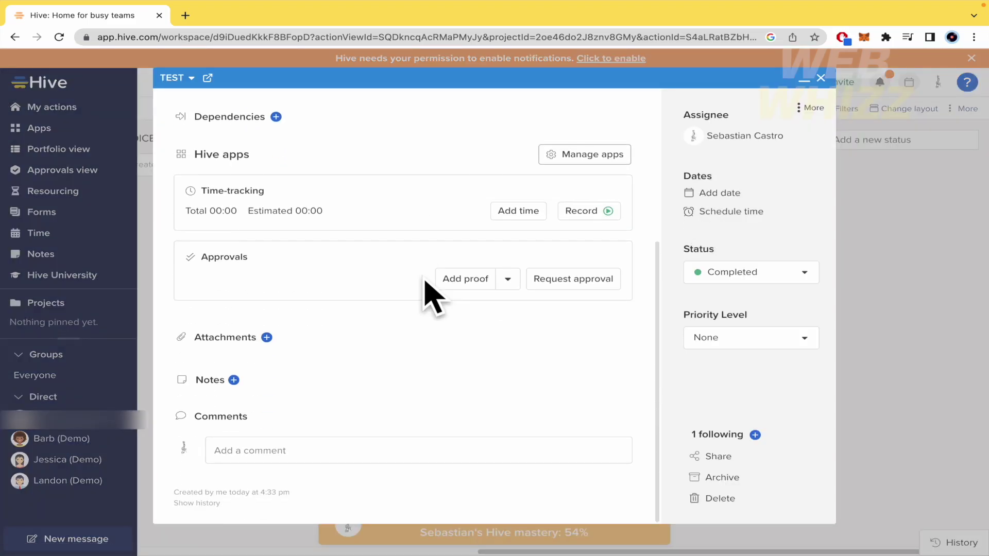
pyautogui.click(285, 449)
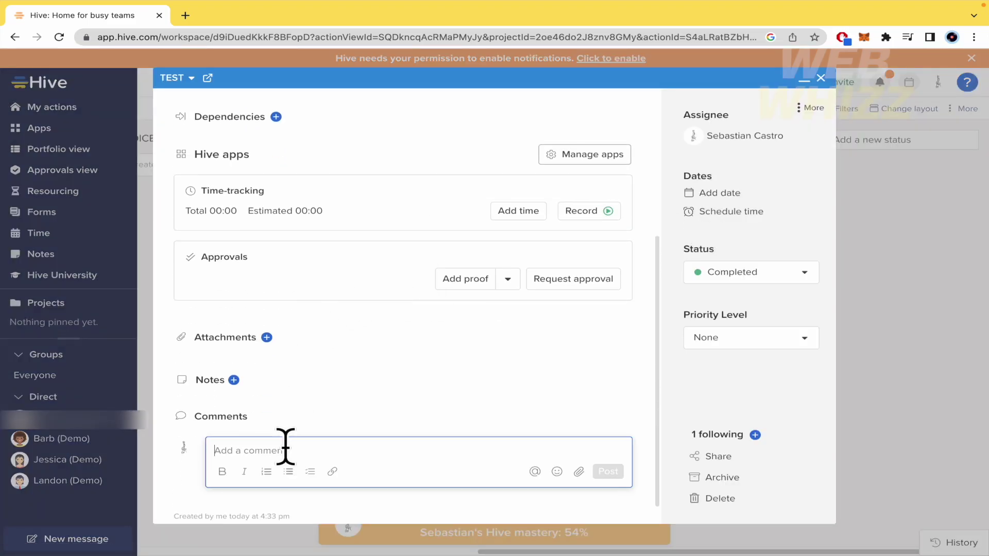
pyautogui.write('O')
pyautogui.press('BackSpace')
pyautogui.write('Ok')
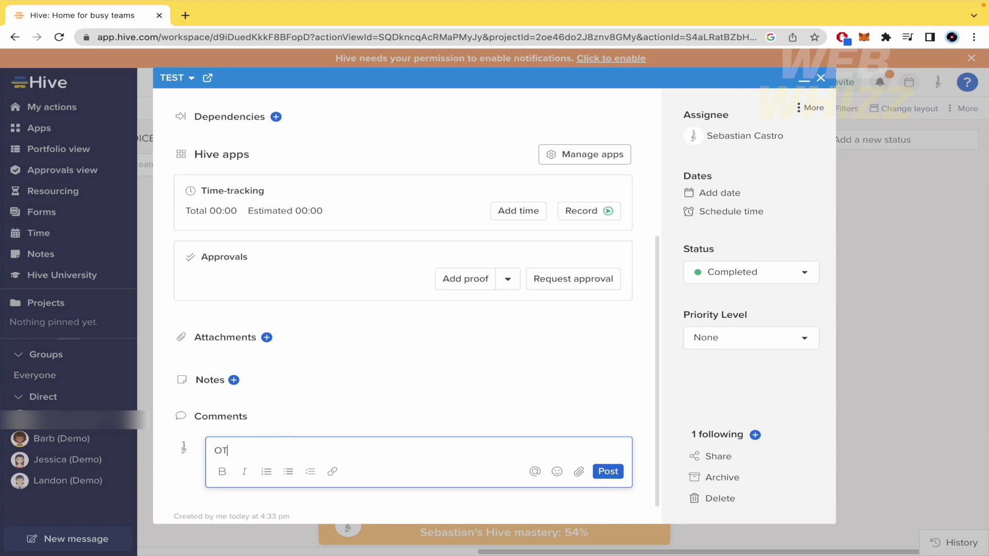
pyautogui.press('BackSpace')
pyautogui.press('BackSpace')
pyautogui.write('PHO')
pyautogui.press('BackSpace')
pyautogui.press('BackSpace')
pyautogui.write('HTOS')
pyautogui.press('BackSpace')
pyautogui.press('BackSpace')
pyautogui.press('BackSpace')
pyautogui.write('OTHOS: it was har')
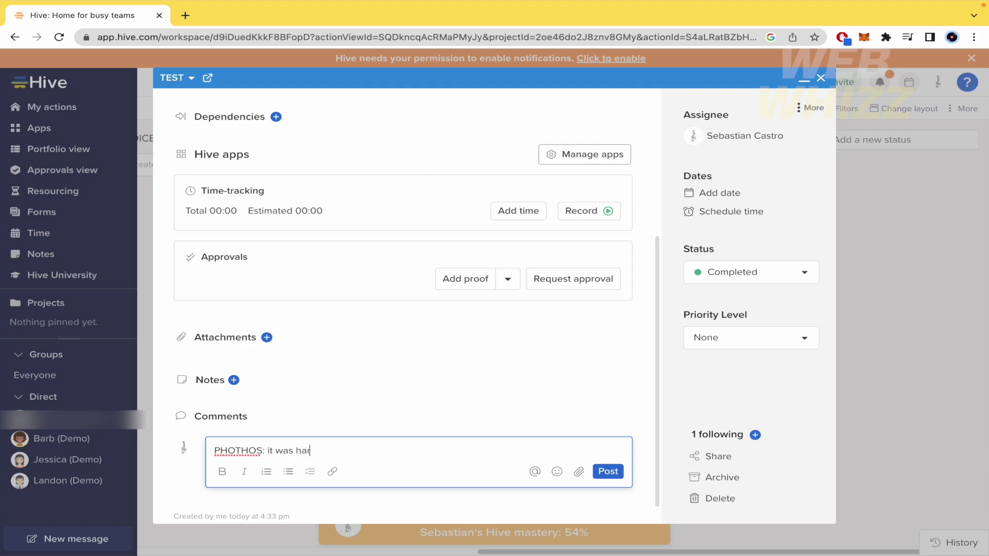
pyautogui.write('d, please check videos from 1')
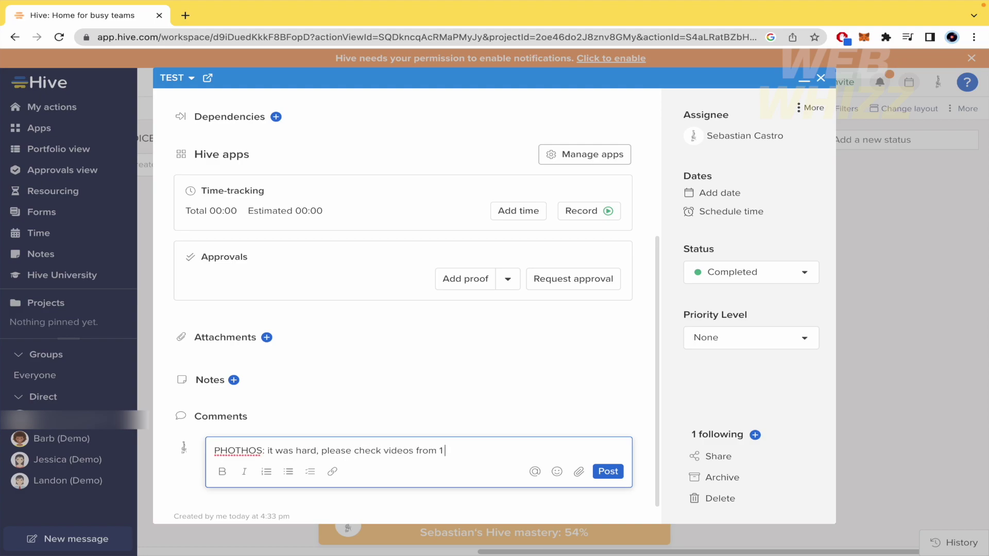
pyautogui.write(' - 10, this are the best')
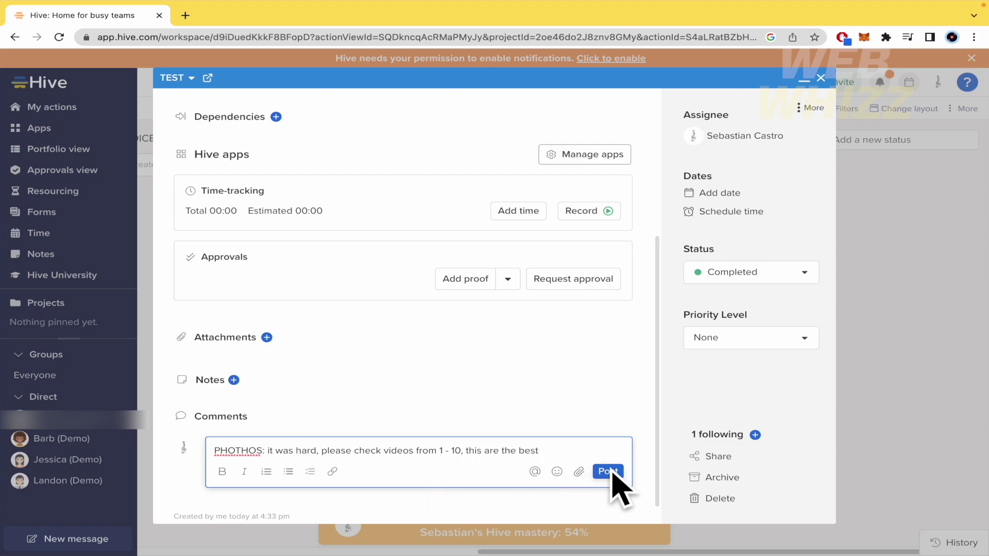
pyautogui.click(609, 472)
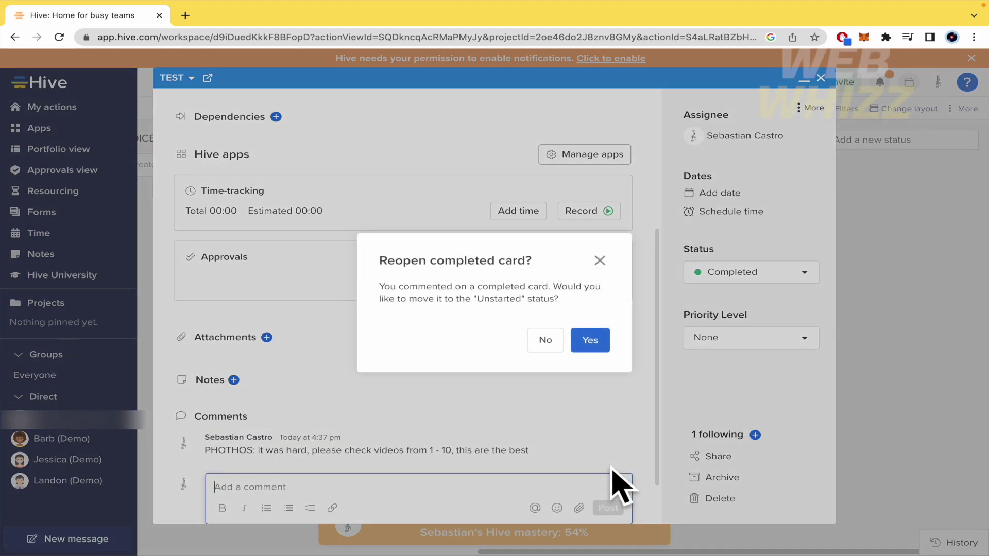
# Step: Keep BEES completed instead of reopening it and return to the board
pyautogui.click(599, 261)
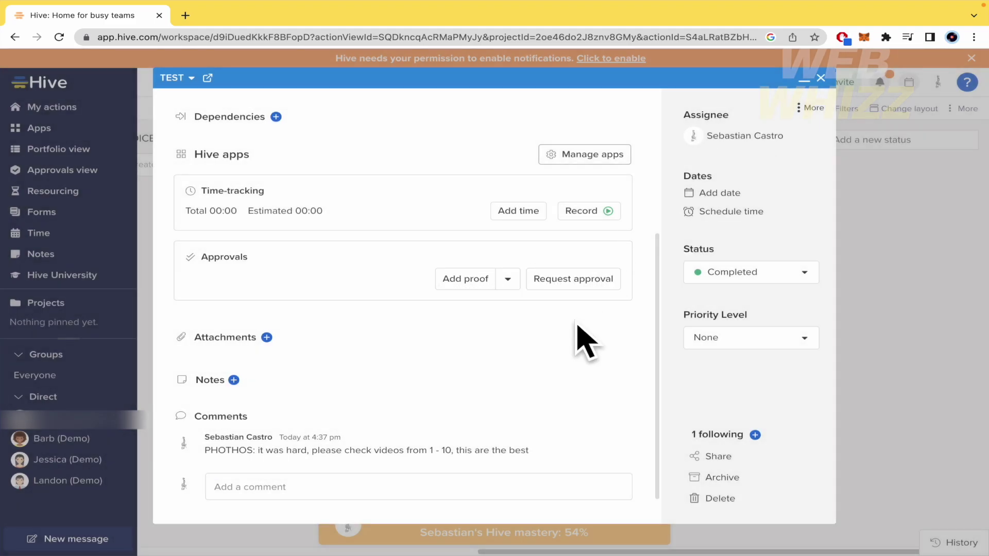
pyautogui.click(821, 78)
pyautogui.hscroll(-2, 364, 364)
pyautogui.hscroll(9, 895, 254)
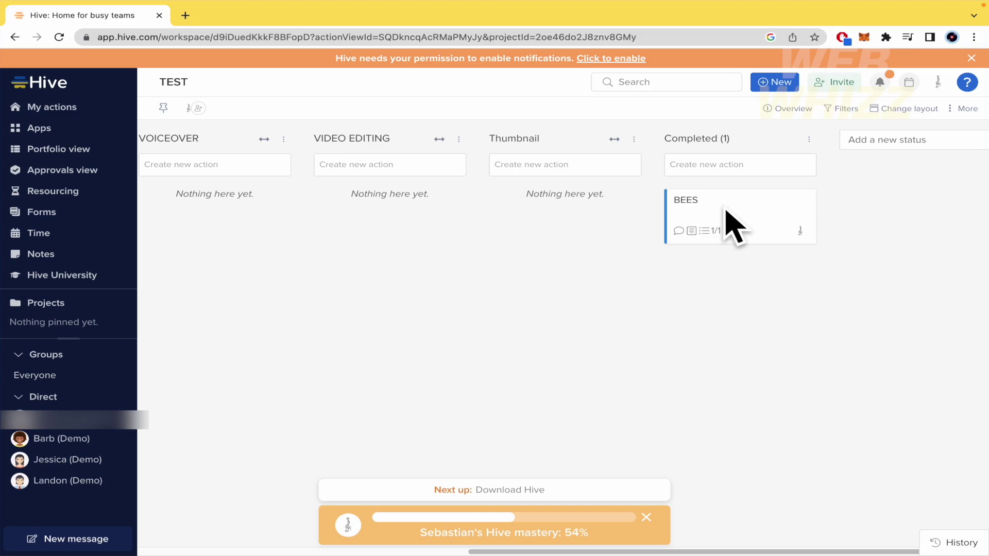
pyautogui.hscroll(-10, 726, 211)
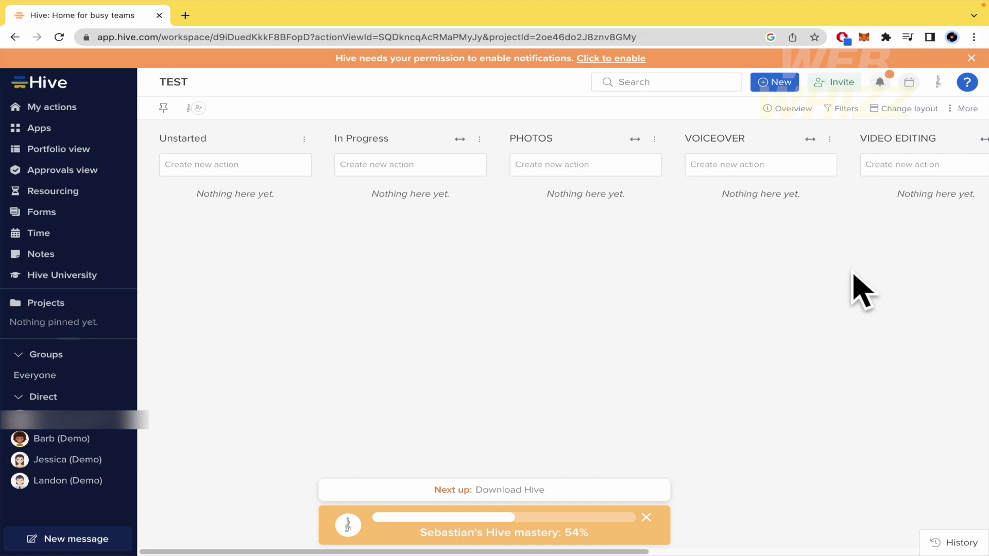
pyautogui.hscroll(5, 855, 283)
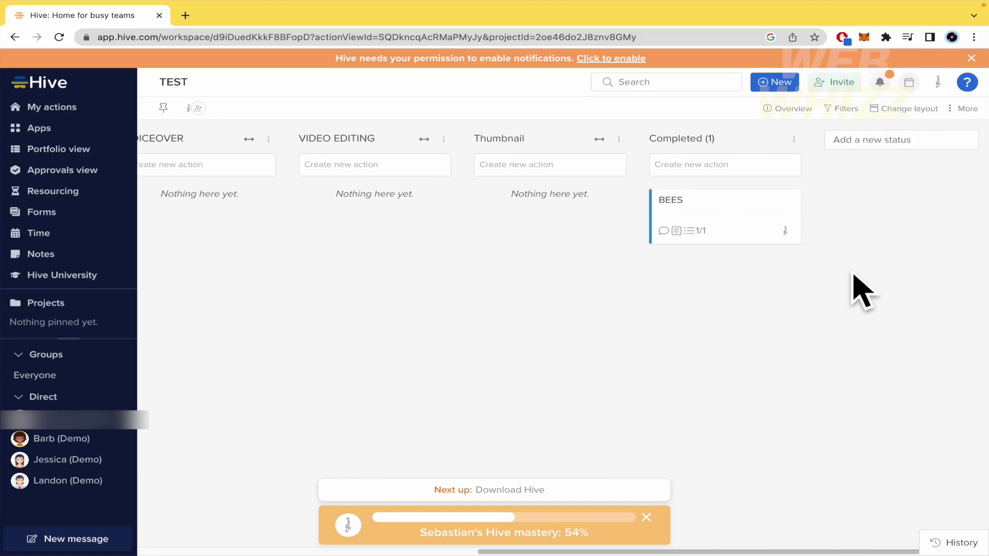
pyautogui.hscroll(-5, 855, 283)
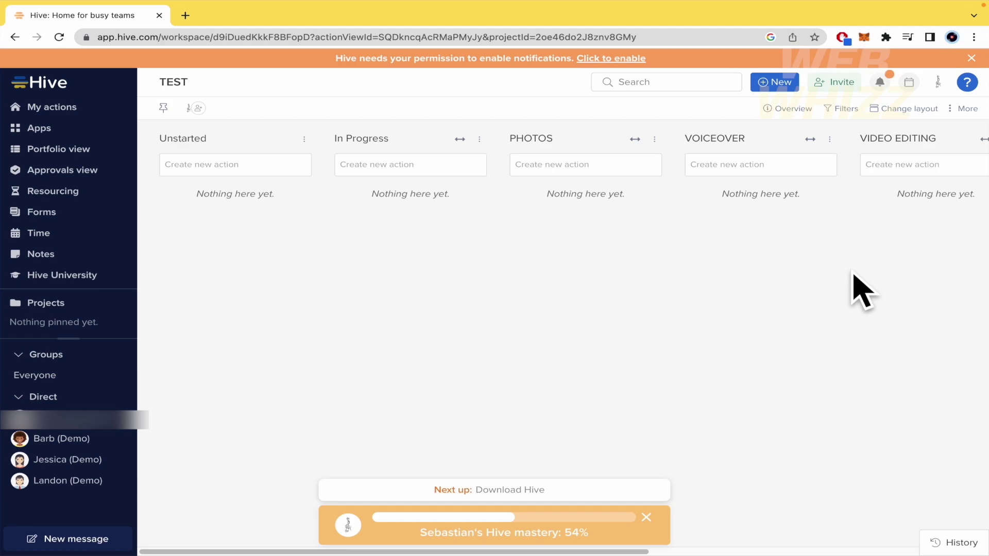
pyautogui.hscroll(10, 854, 278)
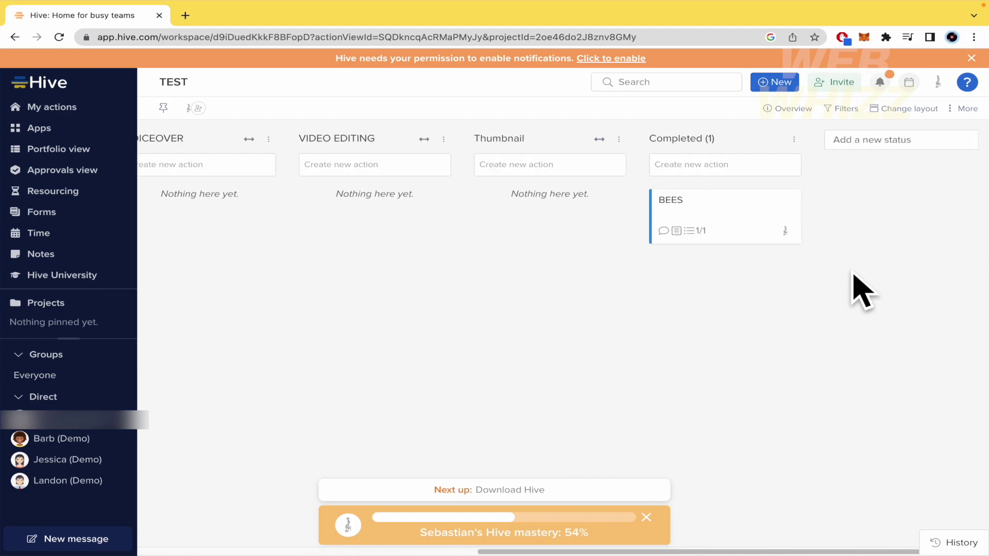